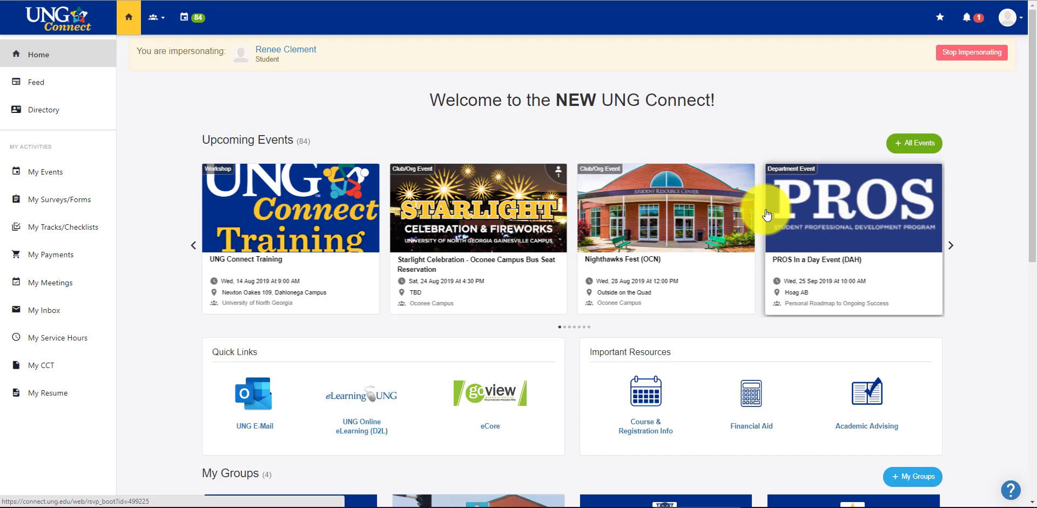
Open the dashboard of the Student Government Association (OCN) group and look over its management sections.
scroll(991, 341, "down", 2)
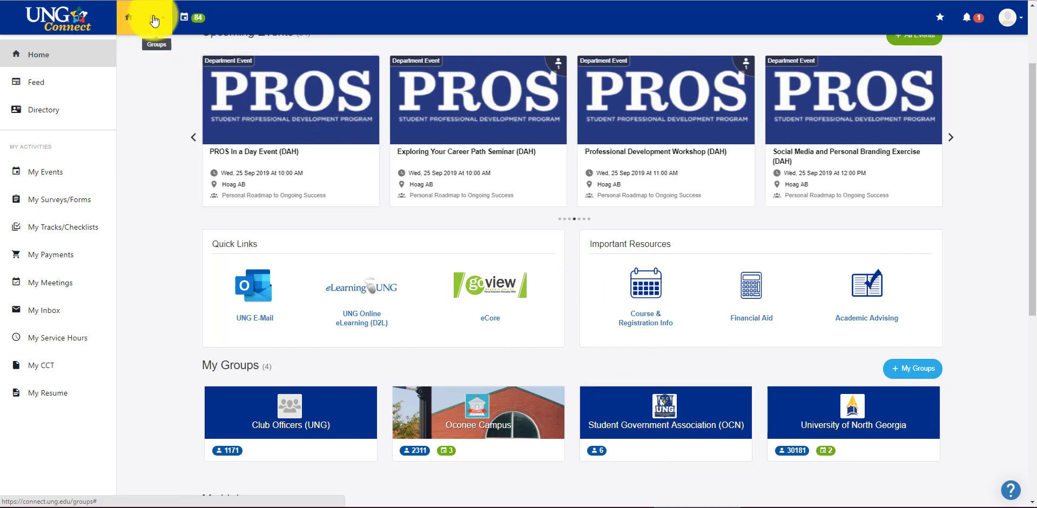
left_click(155, 17)
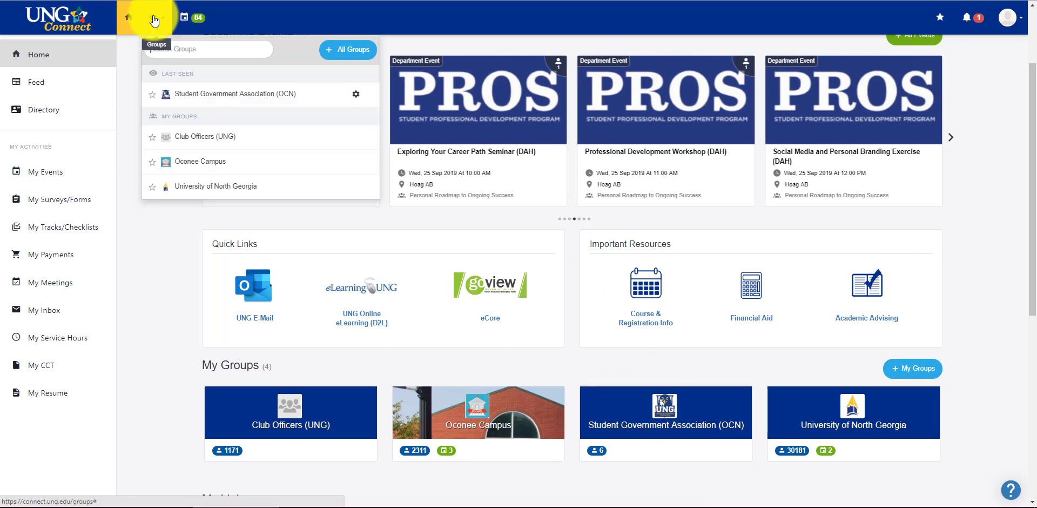
left_click(227, 94)
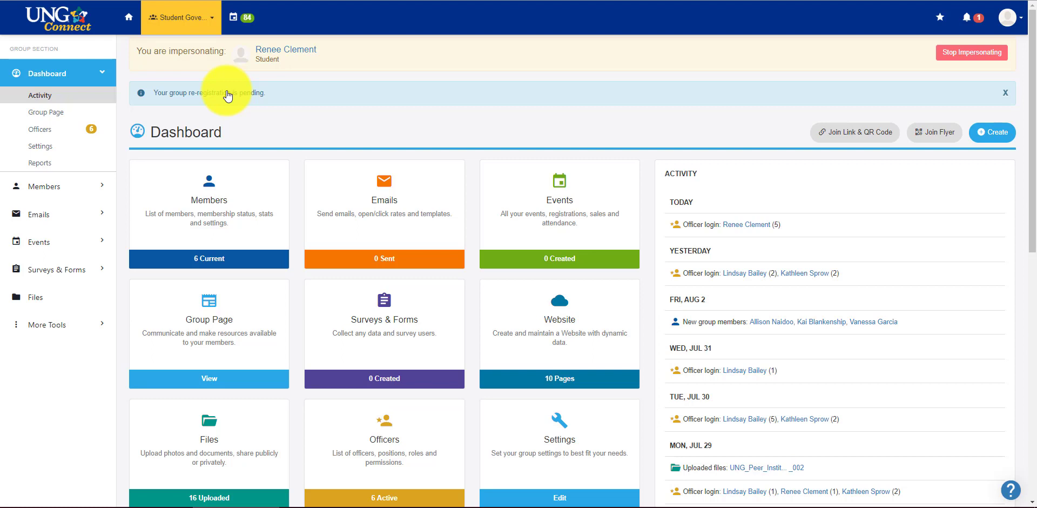
scroll(394, 97, "down", 1)
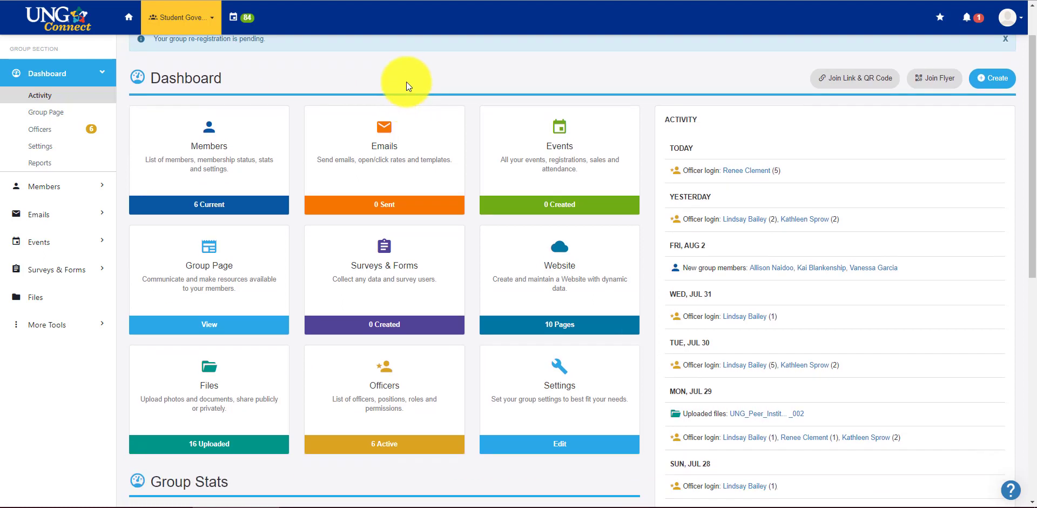
On the group page, replace the About link's page description with "Mondays, 12pm, Room 503" and save the customization.
left_click(60, 118)
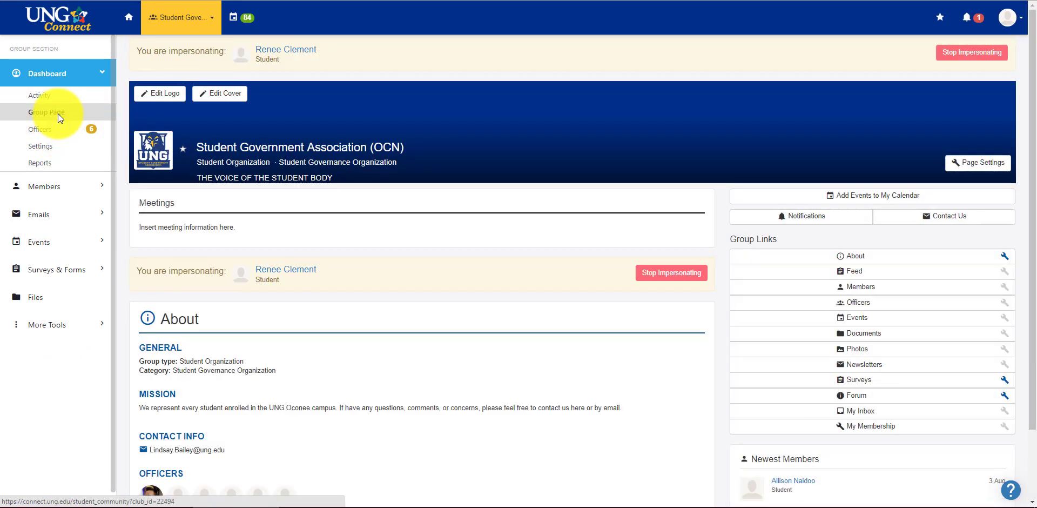
scroll(636, 141, "down", 1)
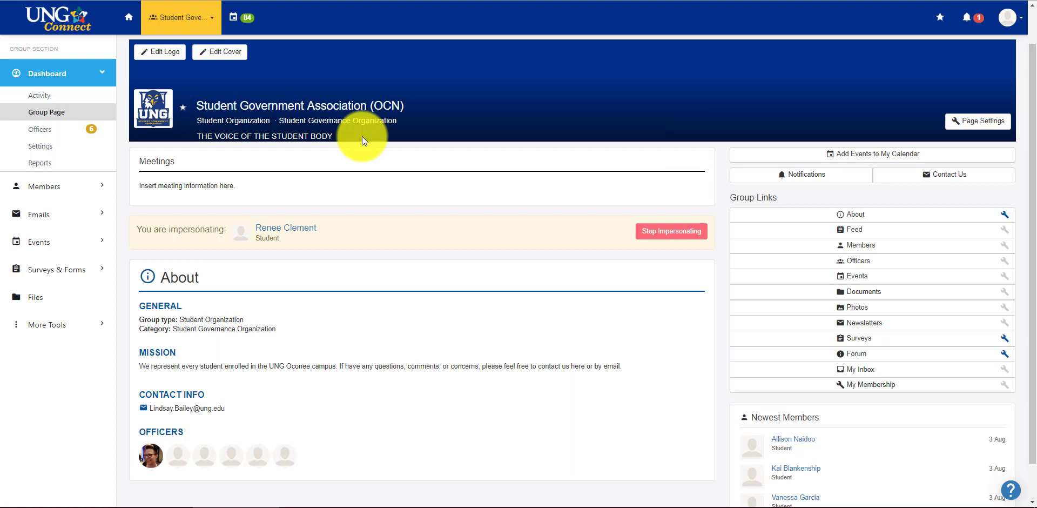
scroll(362, 139, "up", 1)
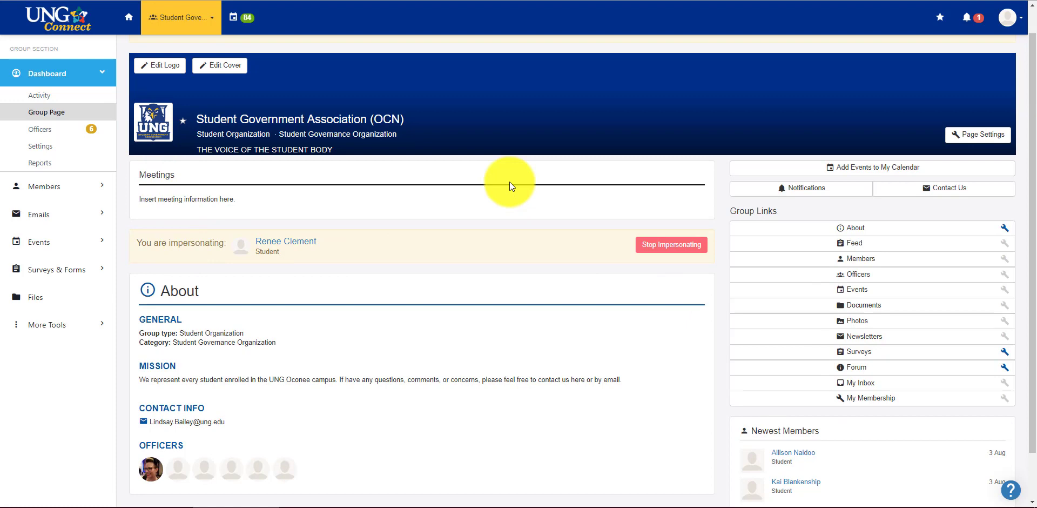
left_click(1005, 229)
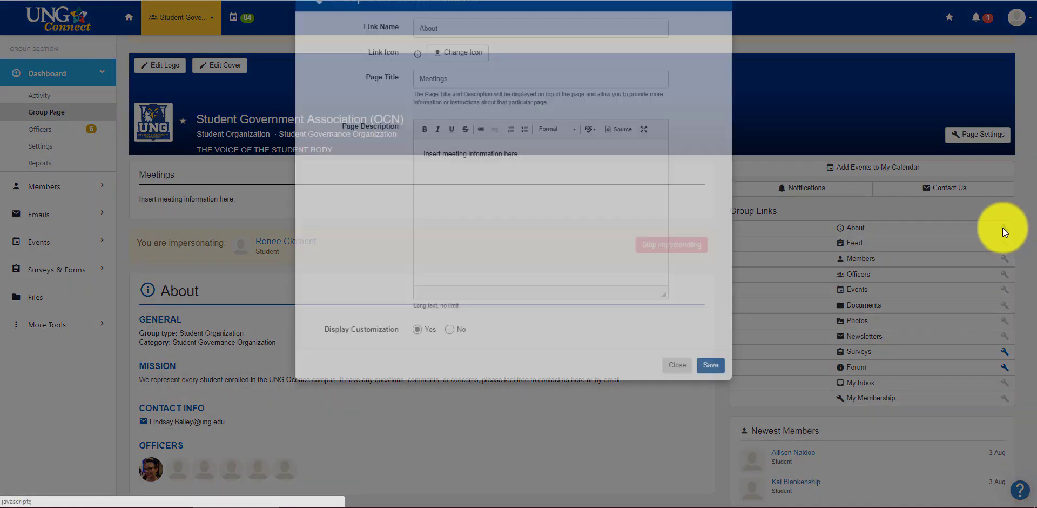
type("Mondays, 12pm, Room 503")
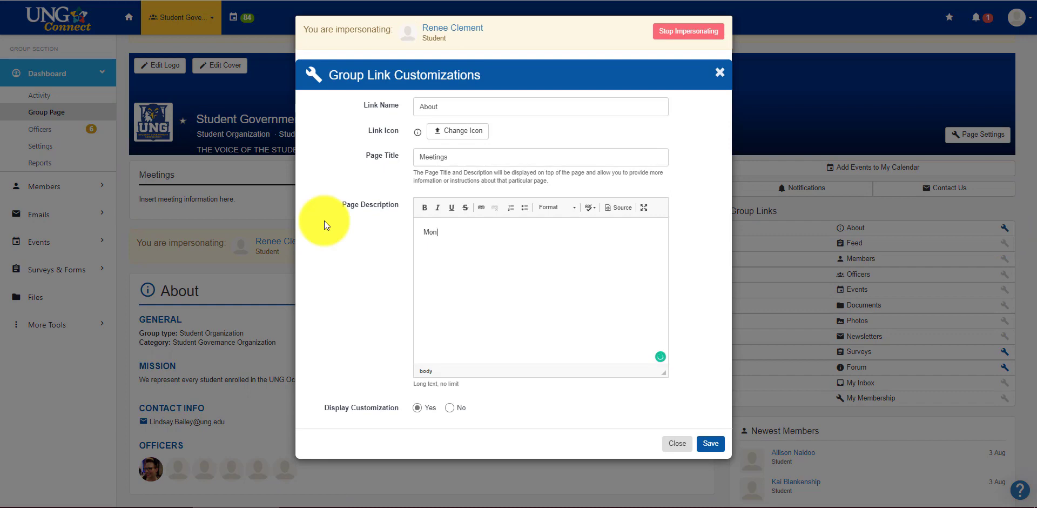
left_click(709, 442)
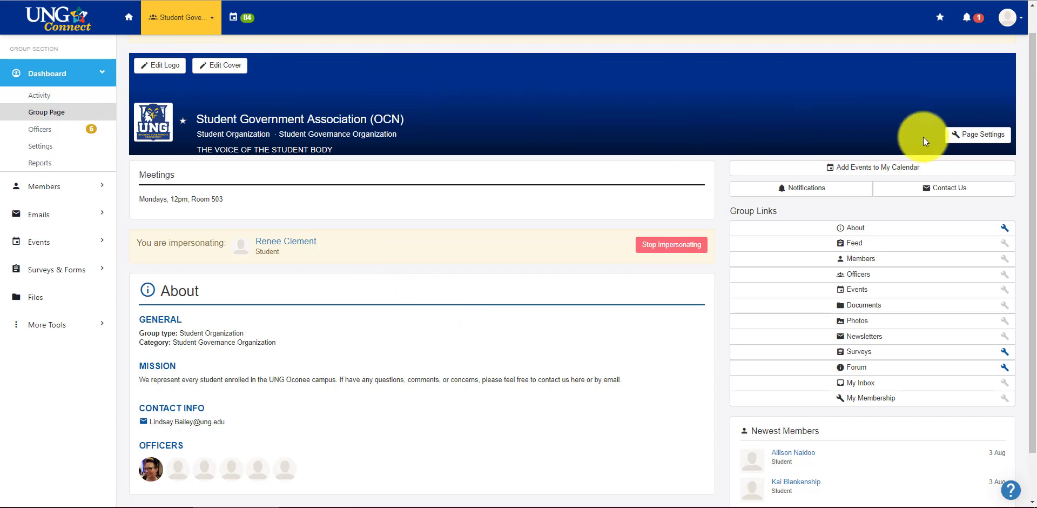
Open the group page settings and review the displayed links, other settings and group tagline against the page header.
left_click(978, 138)
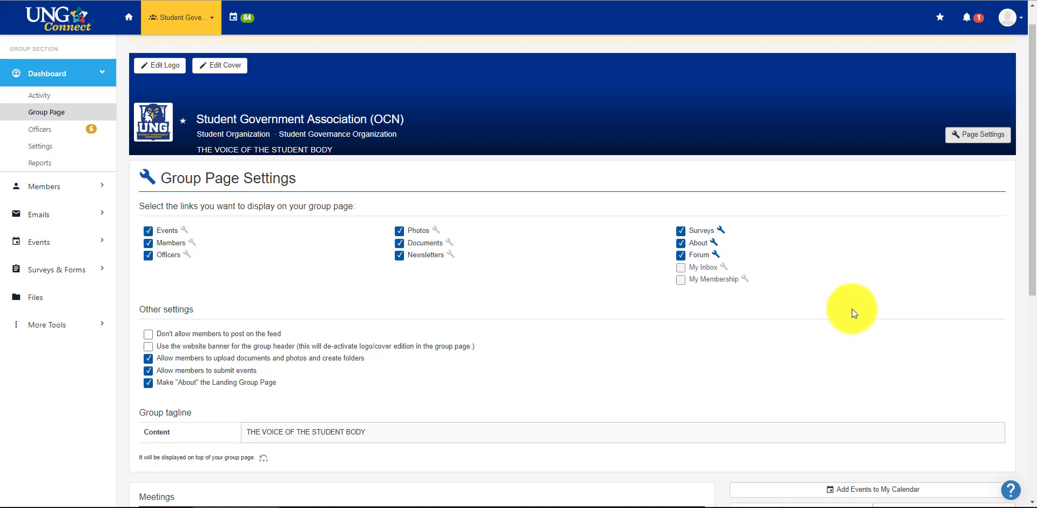
scroll(851, 310, "down", 2)
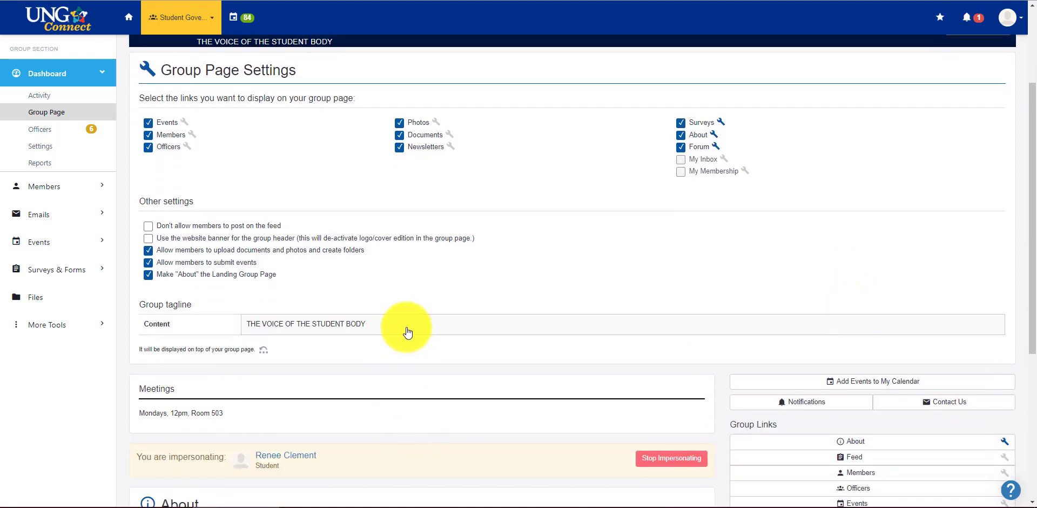
left_click_drag(405, 328, 232, 327)
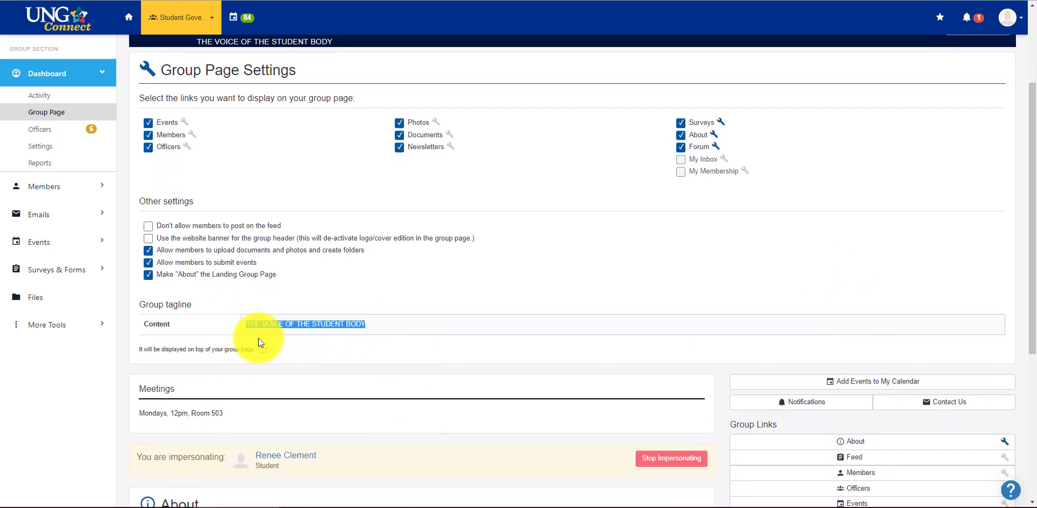
scroll(539, 367, "up", 2)
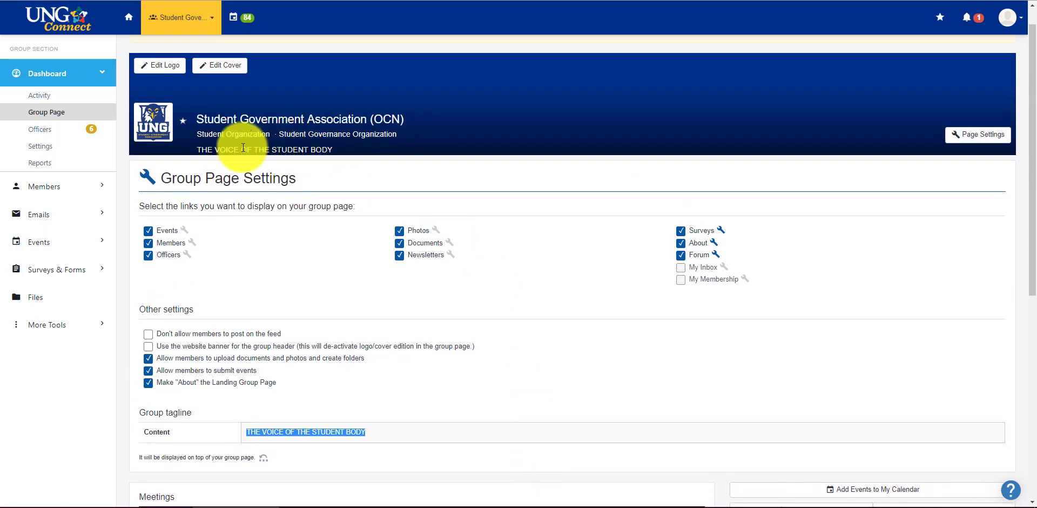
scroll(444, 240, "up", 1)
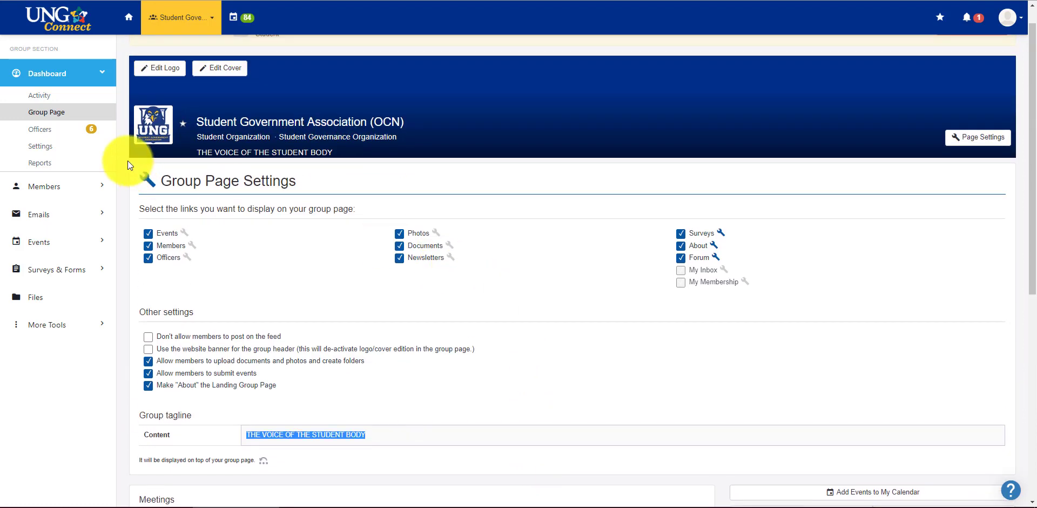
Open the group's officers list and turn off Main Contact and Visible on the Website for the advisor.
left_click(47, 132)
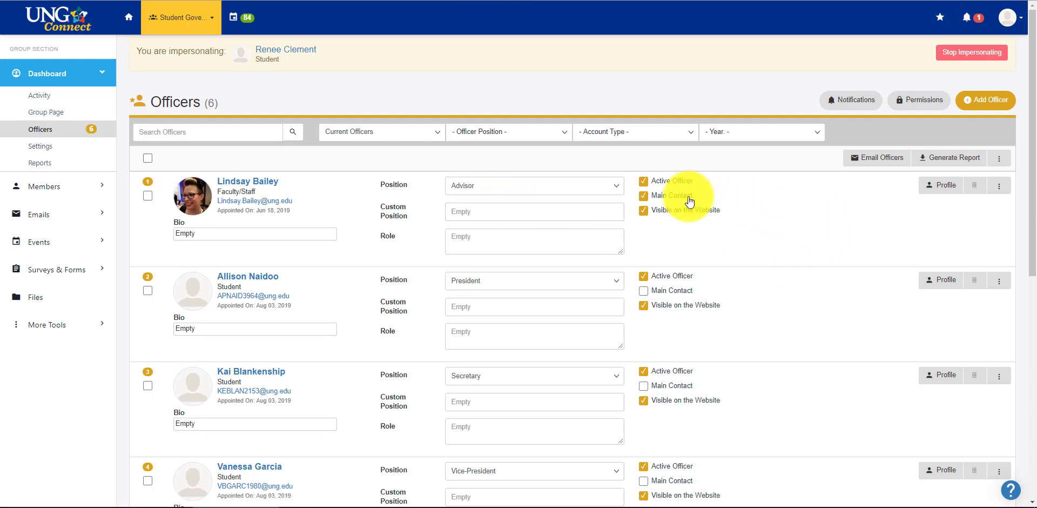
left_click(643, 210)
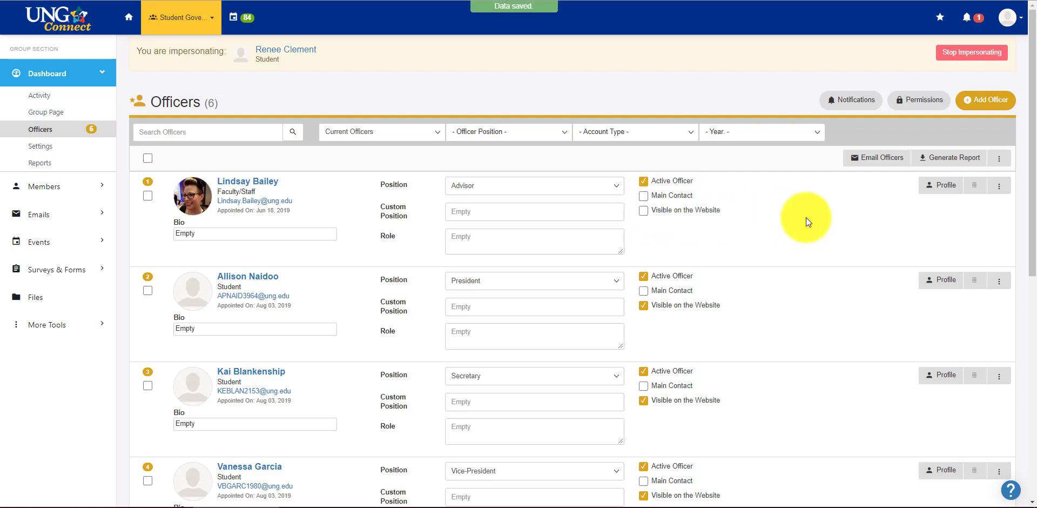
Mark the fifth officer in the list as a main contact and choose President as that officer's position.
scroll(701, 225, "down", 4)
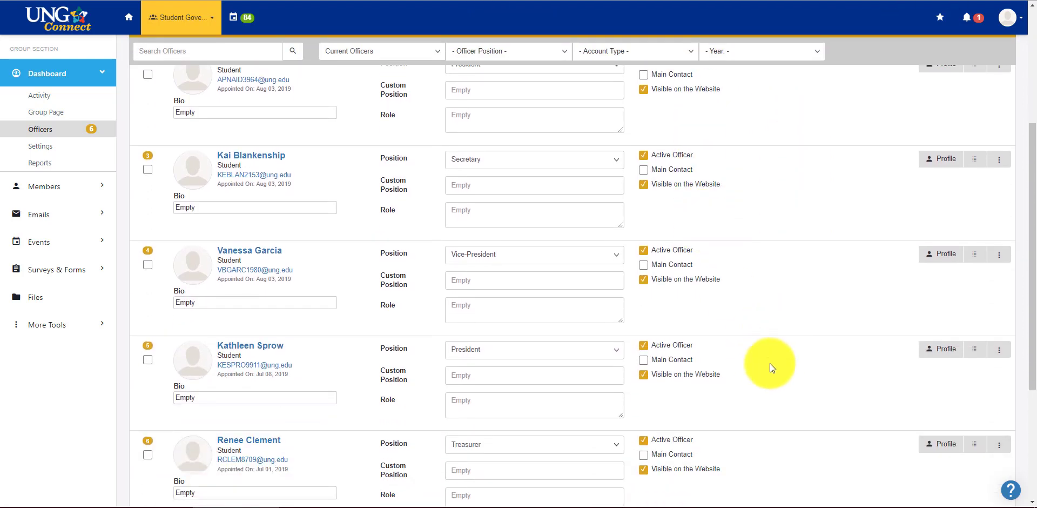
left_click(643, 360)
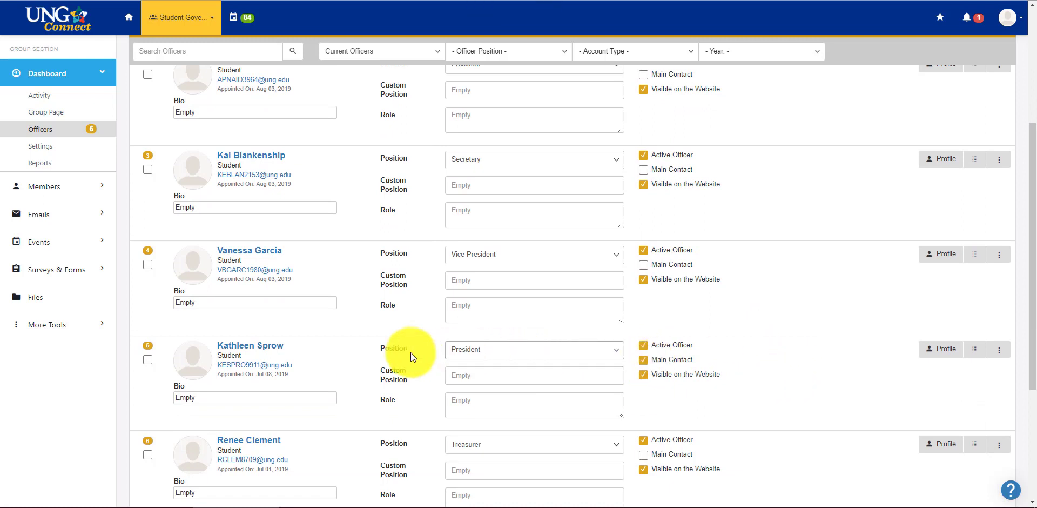
left_click(506, 354)
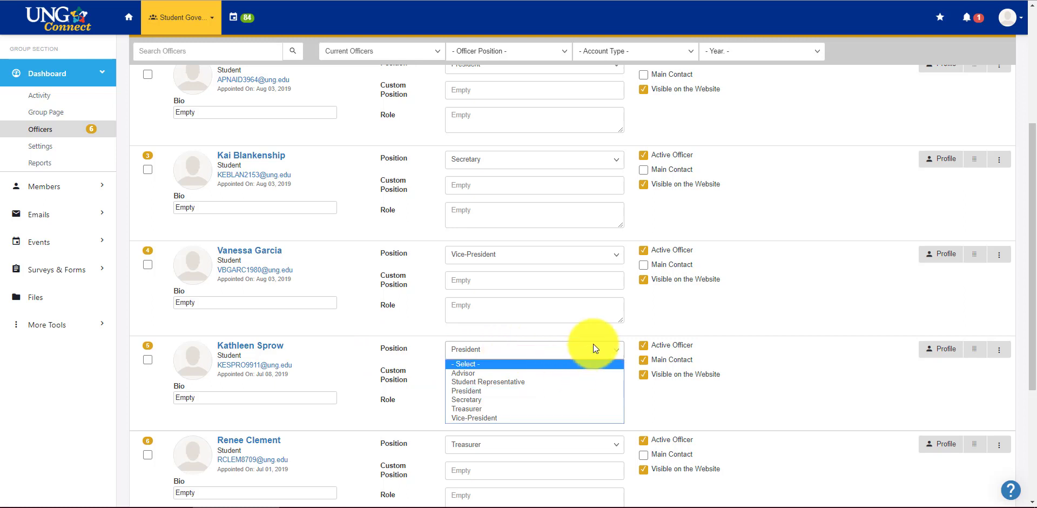
left_click(584, 390)
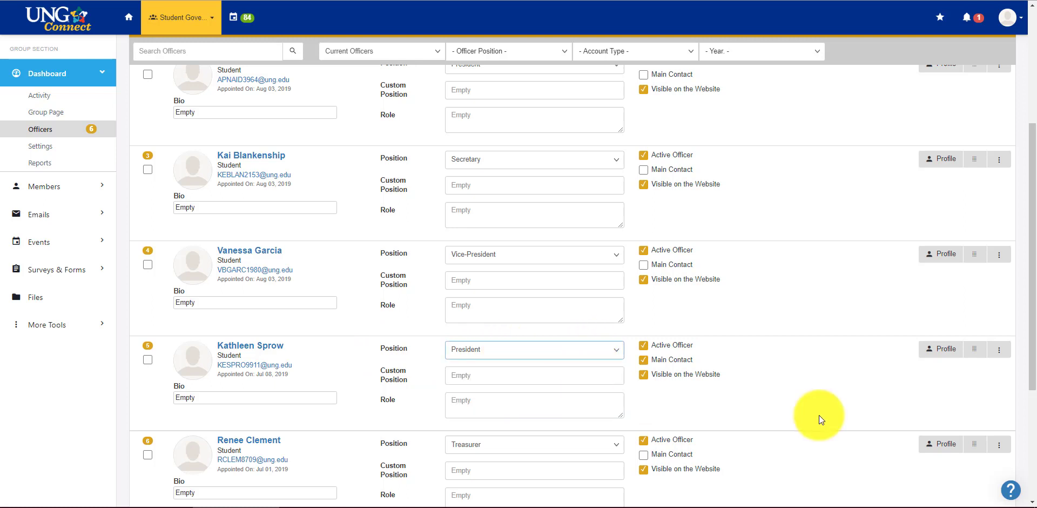
Delete the second listed officer, the President appointed Aug 03, 2019, and confirm the removal.
scroll(851, 332, "up", 2)
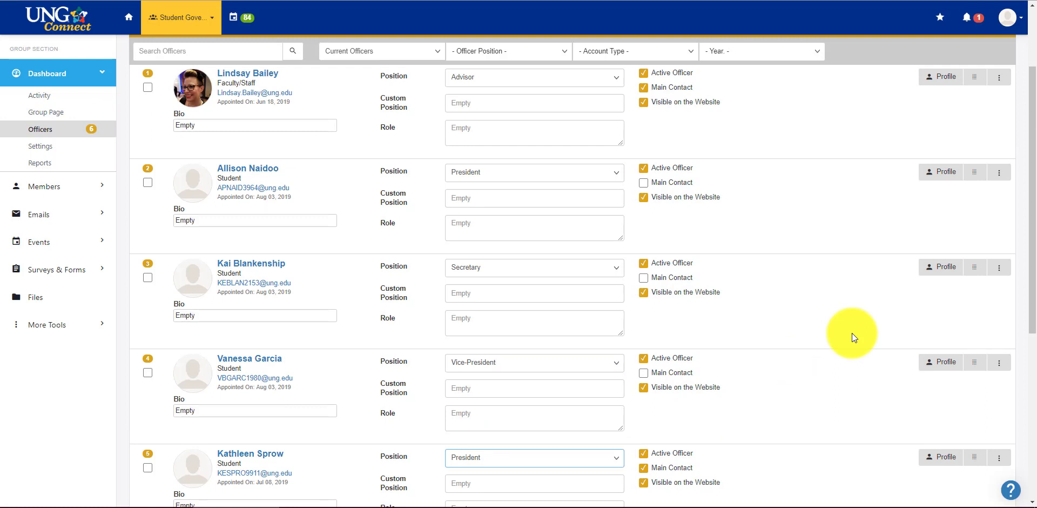
scroll(850, 333, "up", 2)
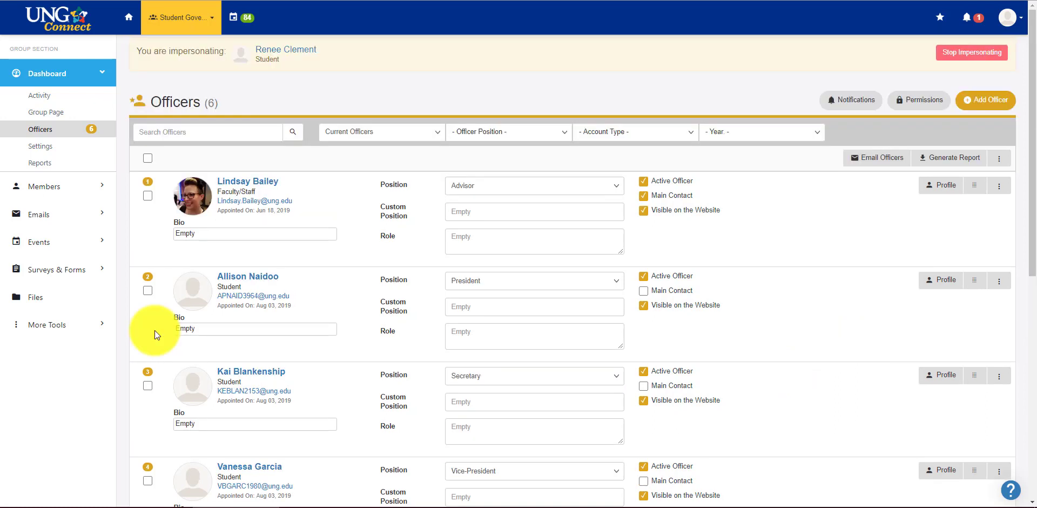
left_click(149, 296)
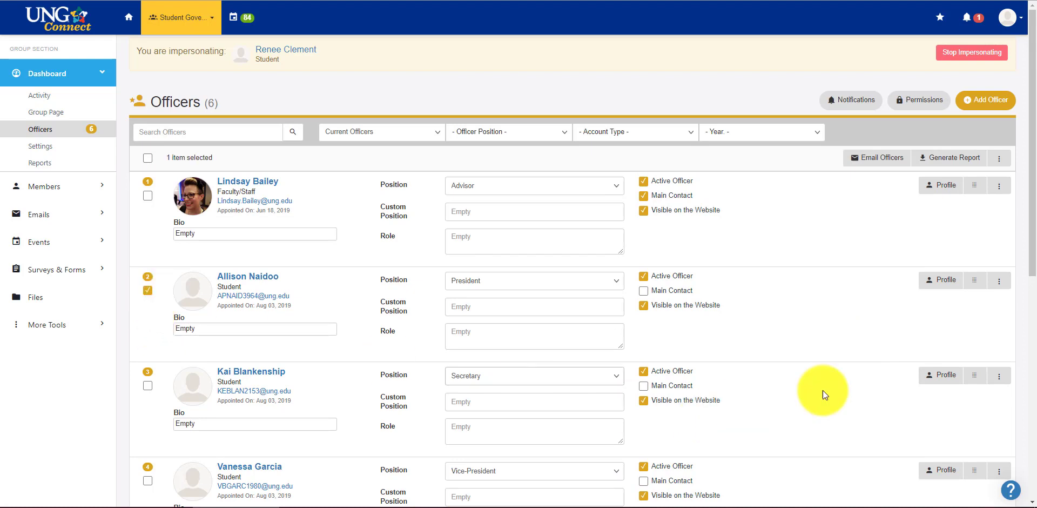
left_click(999, 158)
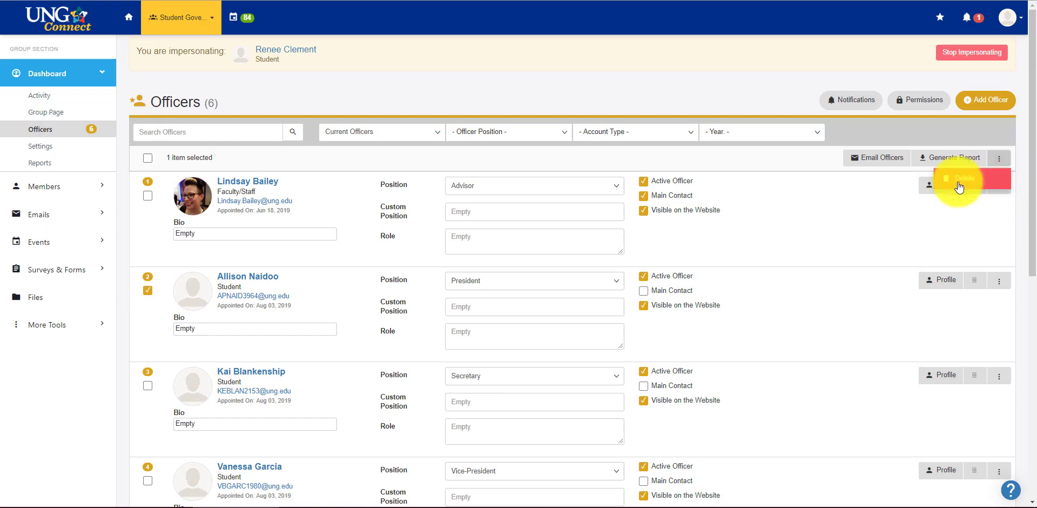
left_click(960, 180)
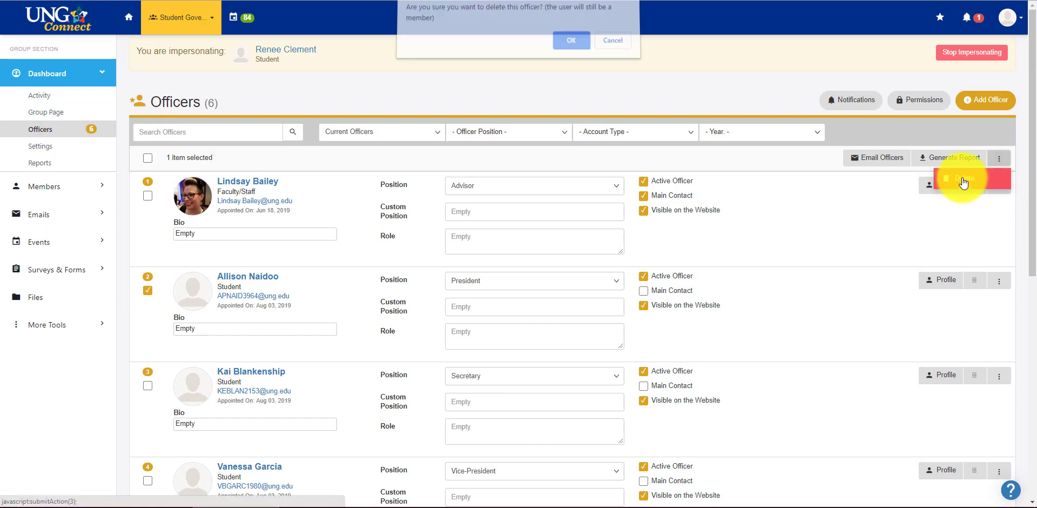
left_click(563, 44)
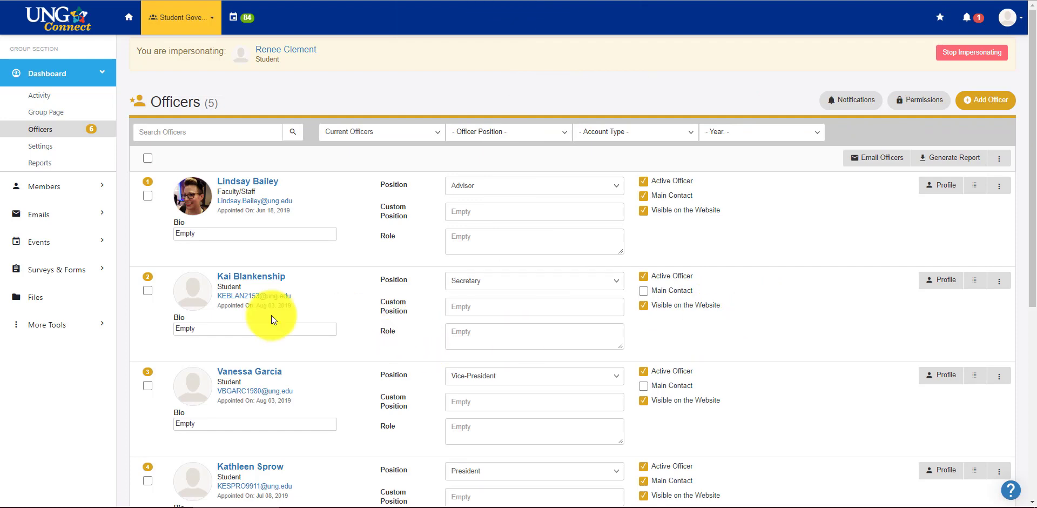
Select the Secretary and the Vice-President in the officers list and delete both together.
left_click(148, 291)
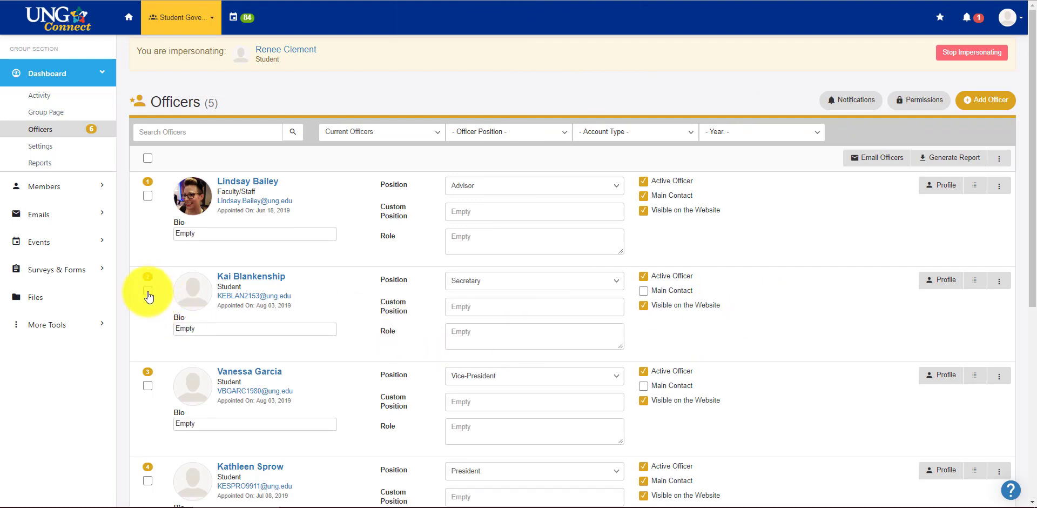
left_click(147, 385)
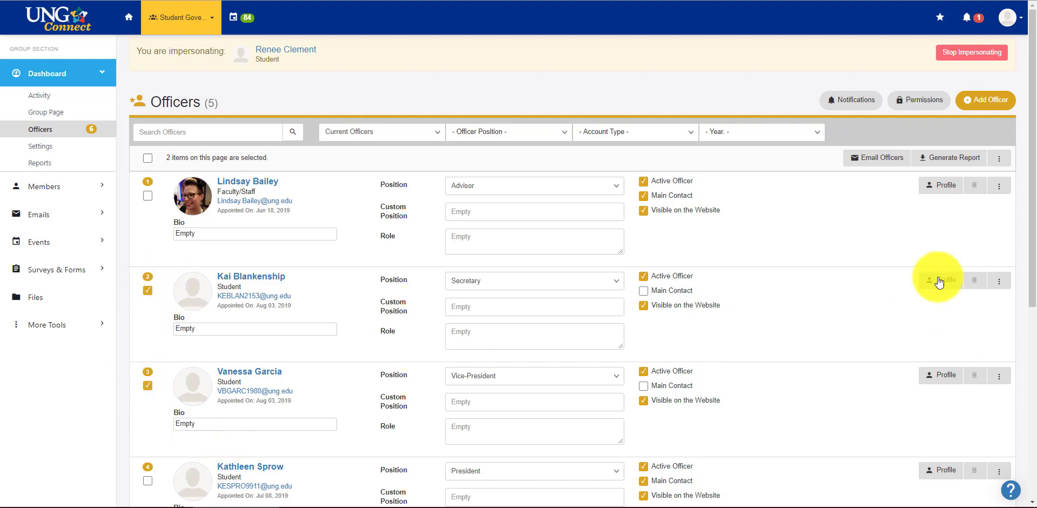
left_click(999, 159)
left_click(963, 178)
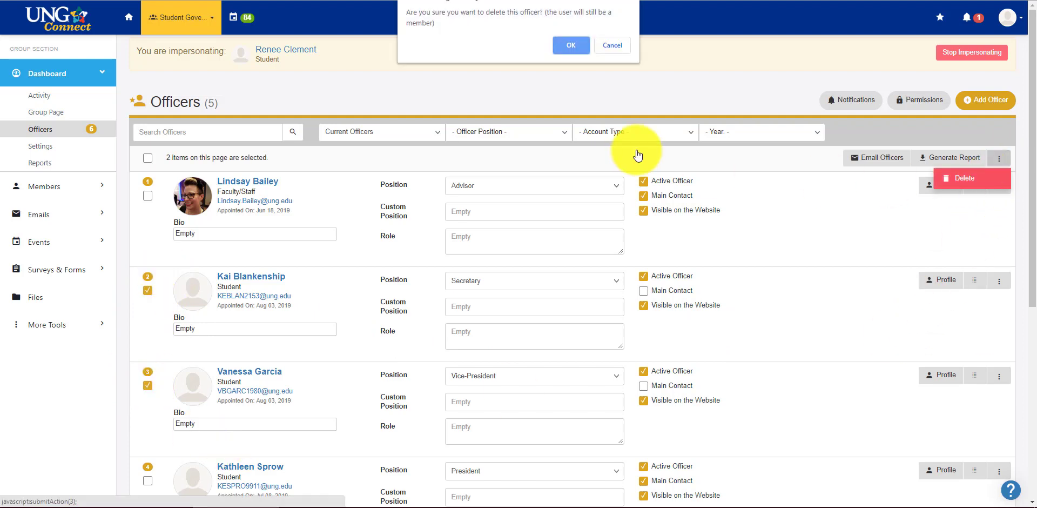
left_click(573, 45)
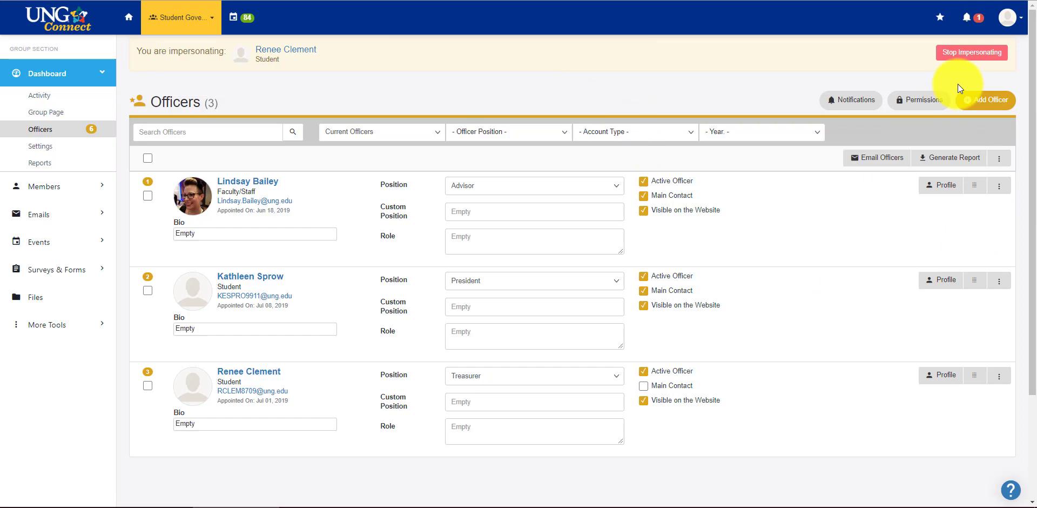
Look up the new student officer by name and add that student to the group's officers, without an email notification.
left_click(980, 97)
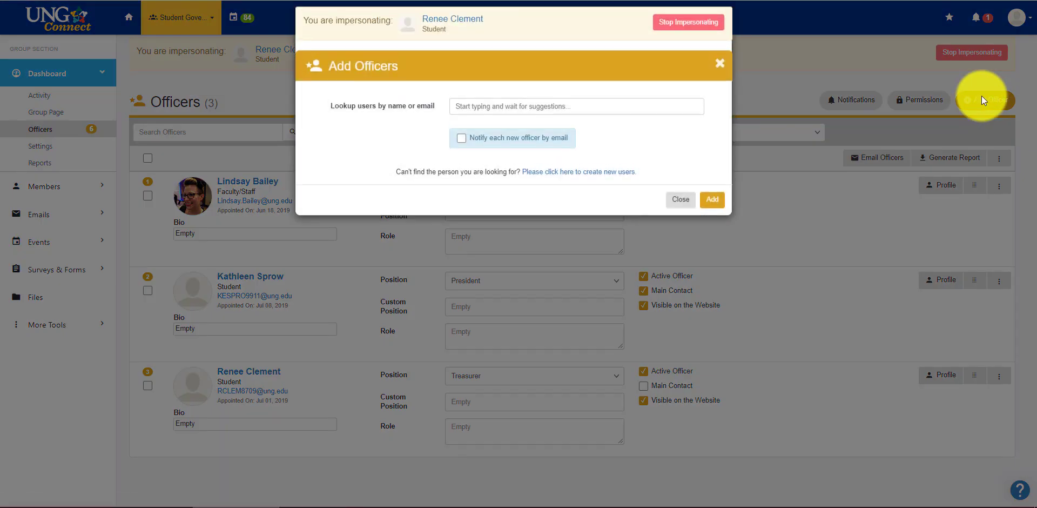
left_click(554, 117)
type("ho")
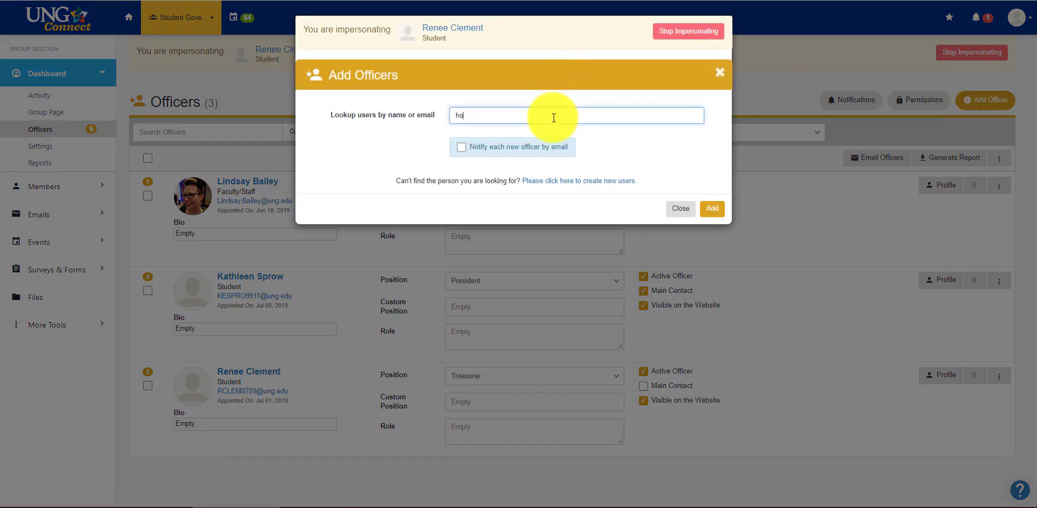
type("ustoun h")
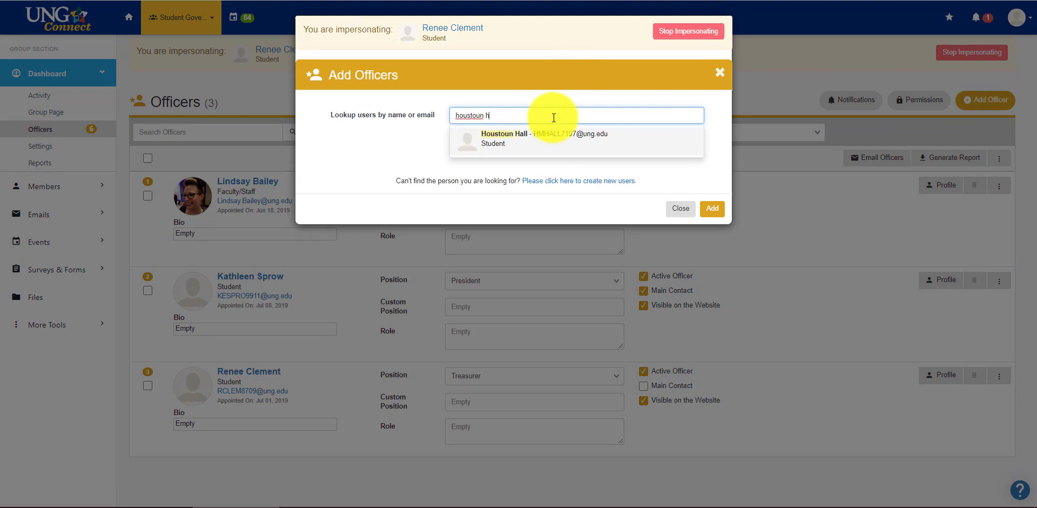
left_click(675, 135)
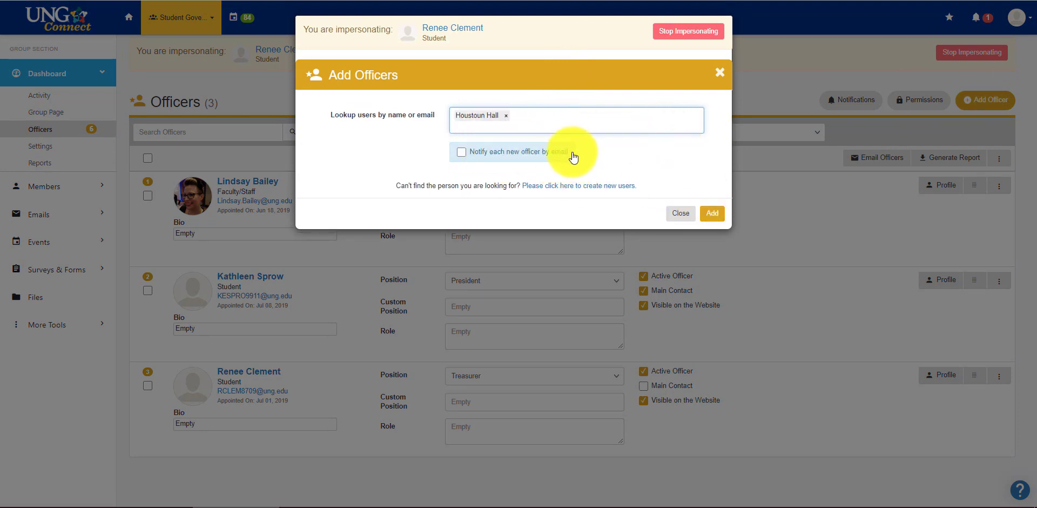
left_click(711, 214)
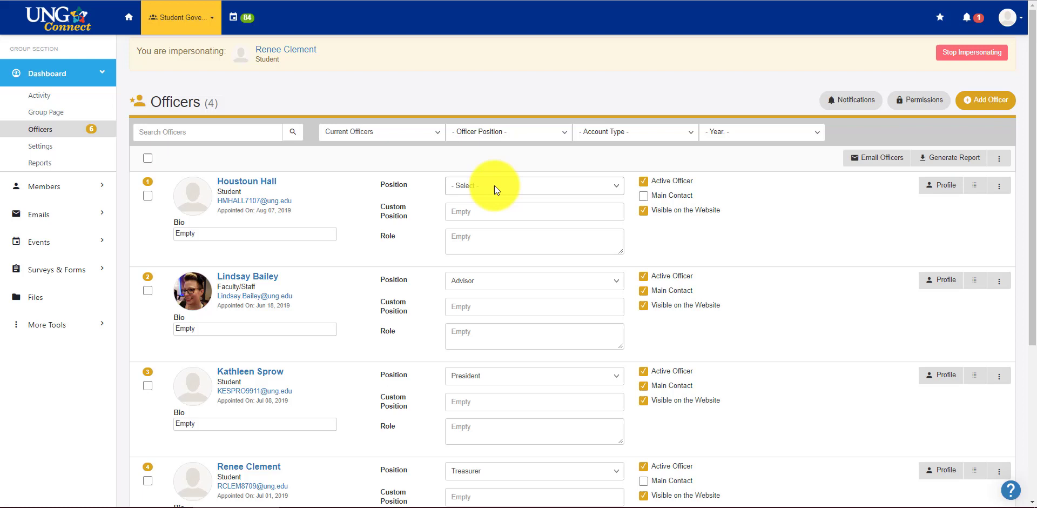
Set the newly added officer's position to Vice-President.
left_click(563, 187)
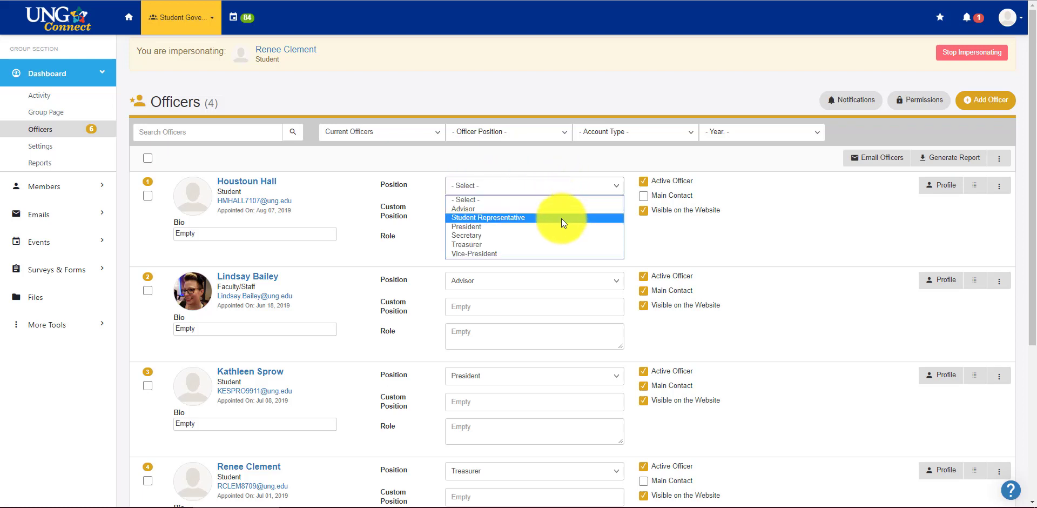
left_click(556, 252)
left_click(602, 188)
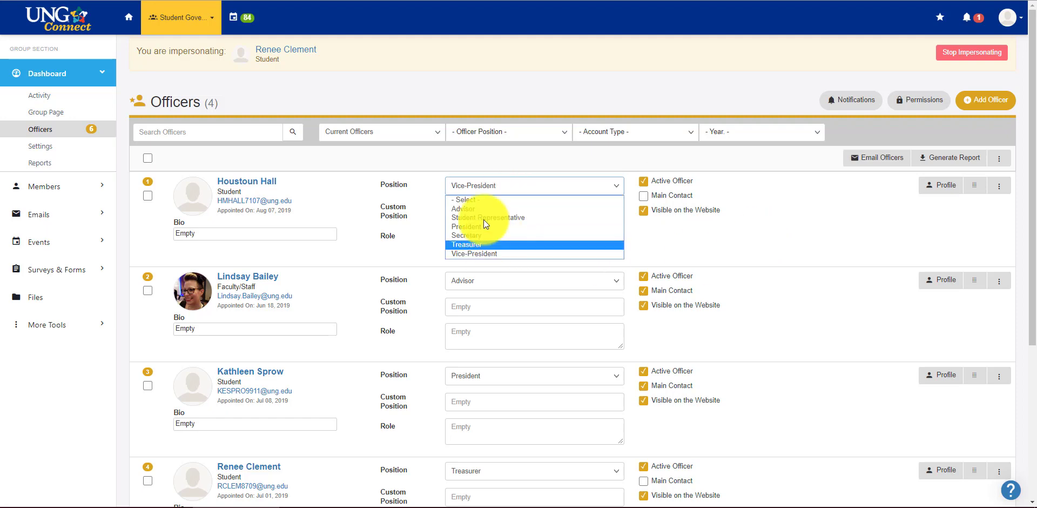
left_click(380, 195)
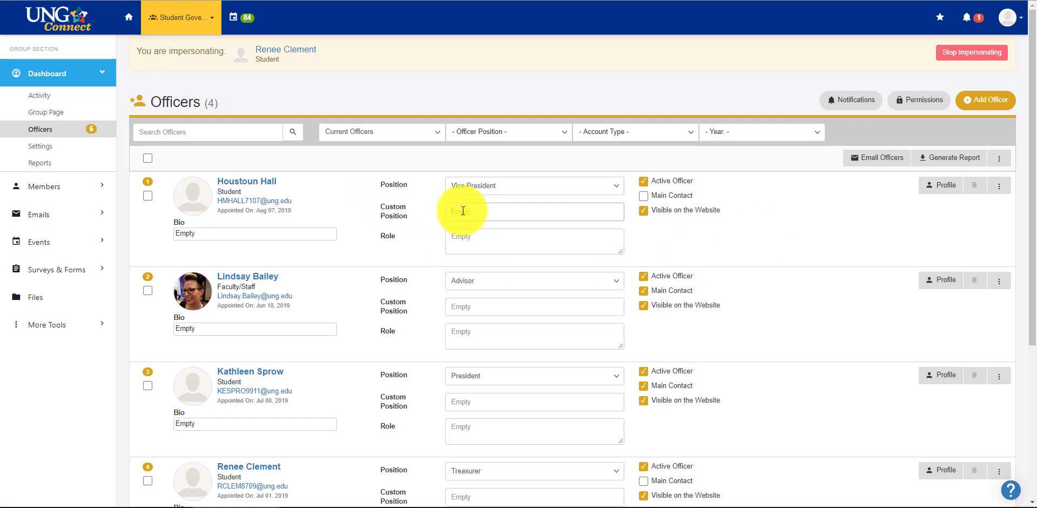
left_click(462, 210)
scroll(782, 254, "down", 4)
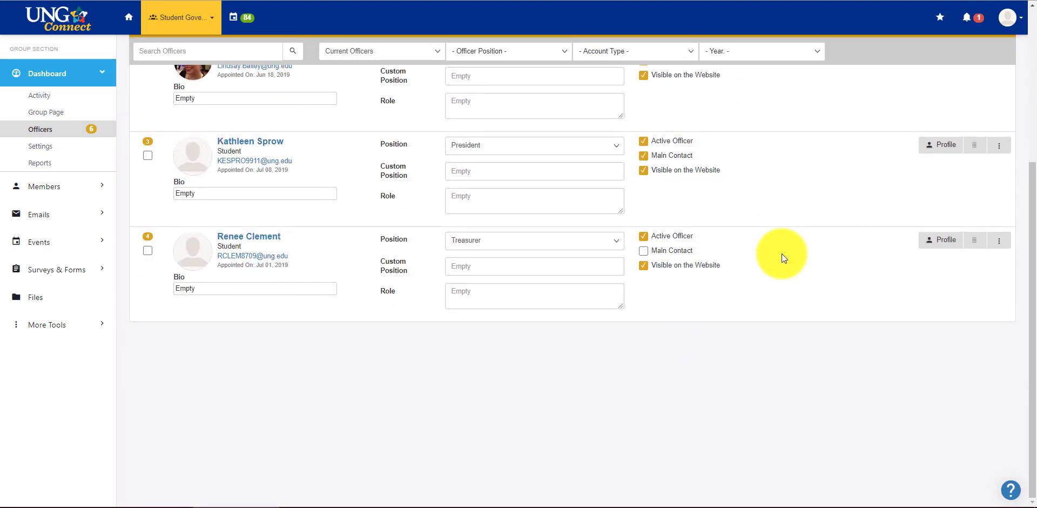
scroll(782, 254, "up", 2)
scroll(783, 253, "up", 2)
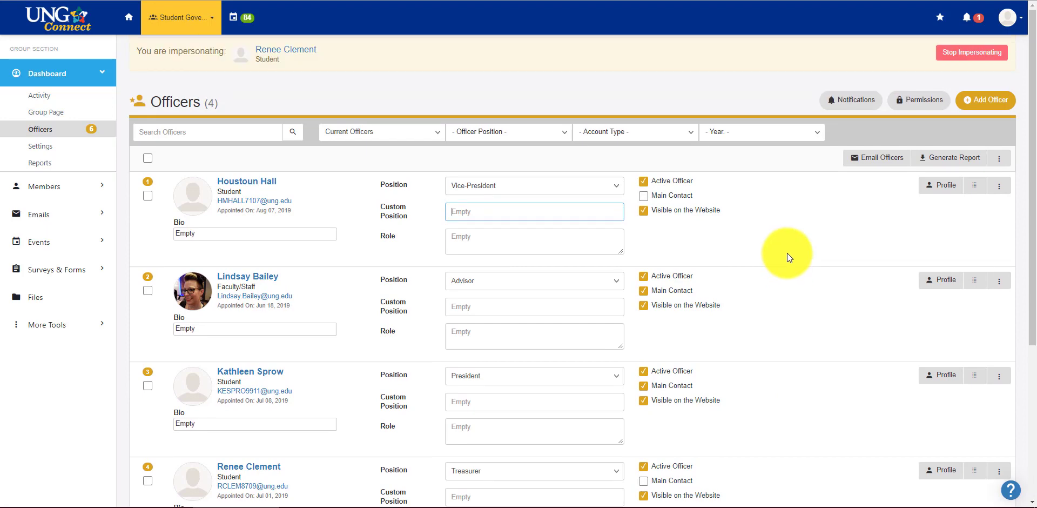
Open the group settings, examine the basic information fields down to the page end, and open the list of available reports.
left_click(47, 151)
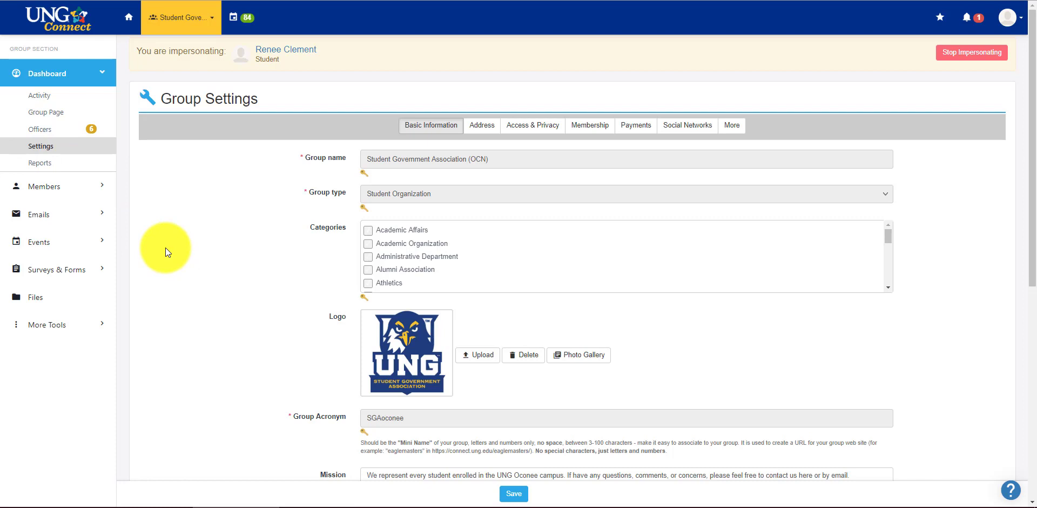
scroll(165, 247, "down", 3)
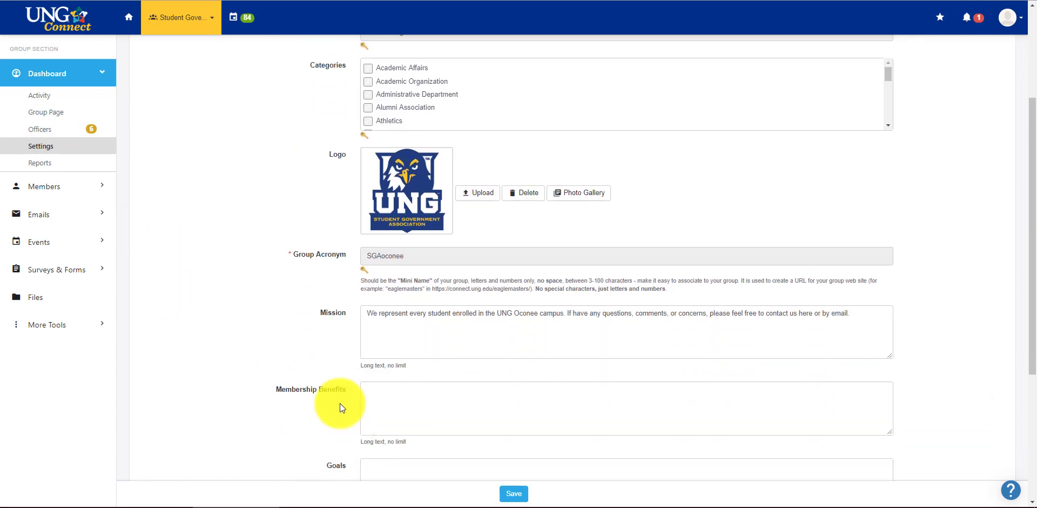
scroll(394, 436, "down", 2)
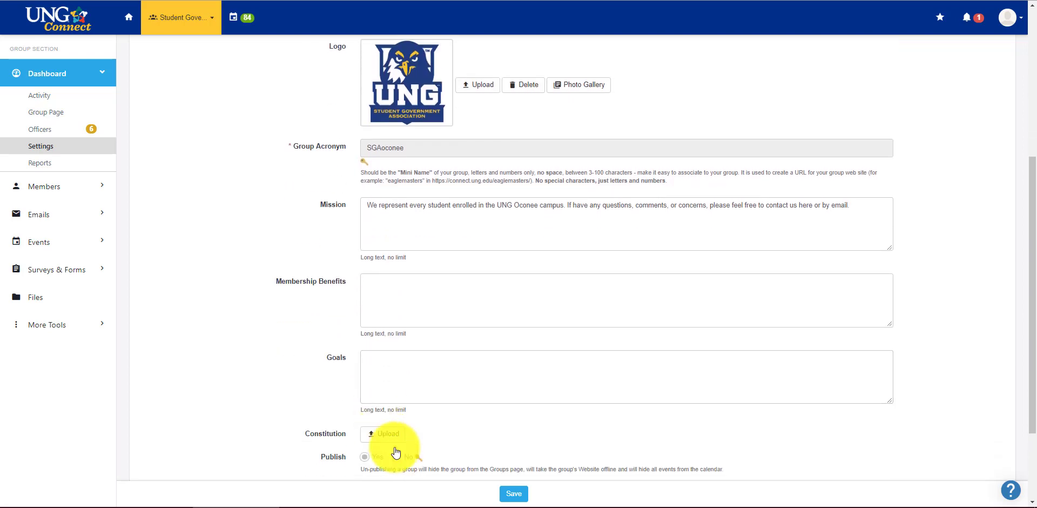
scroll(313, 359, "down", 2)
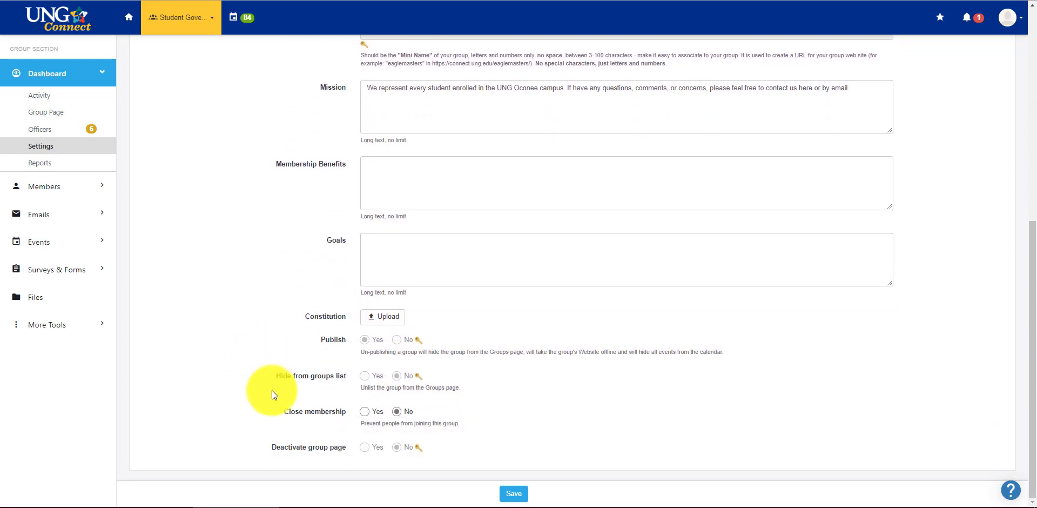
scroll(278, 308, "up", 7)
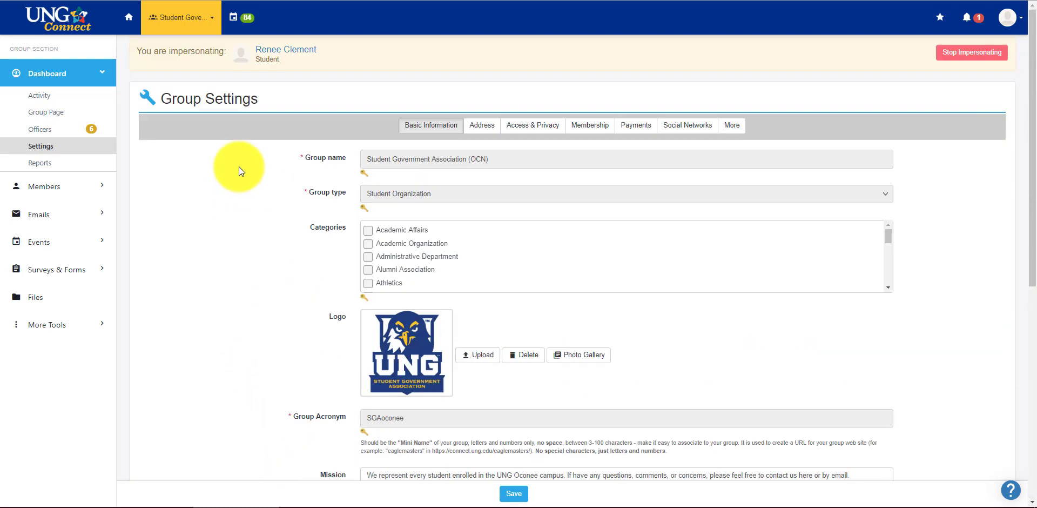
scroll(285, 389, "down", 1)
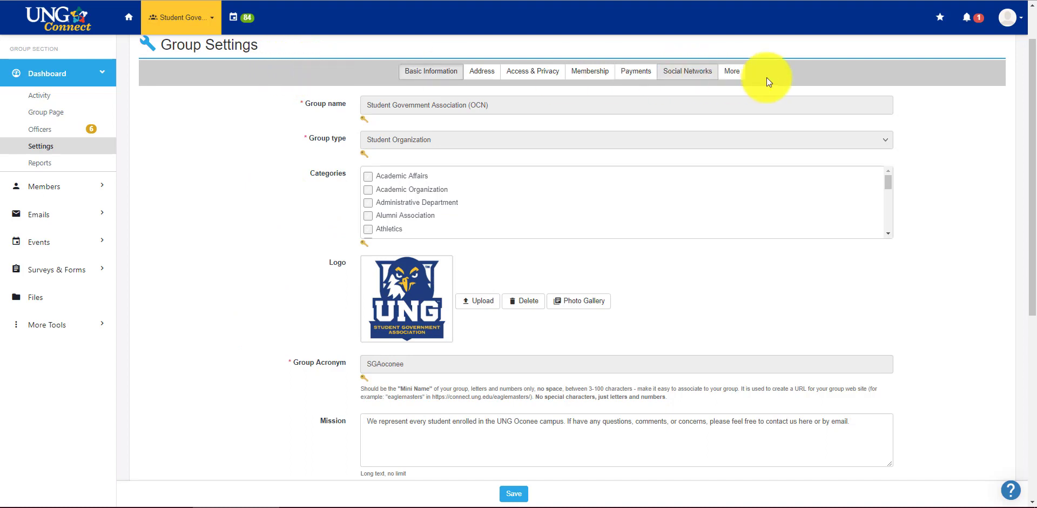
left_click(45, 167)
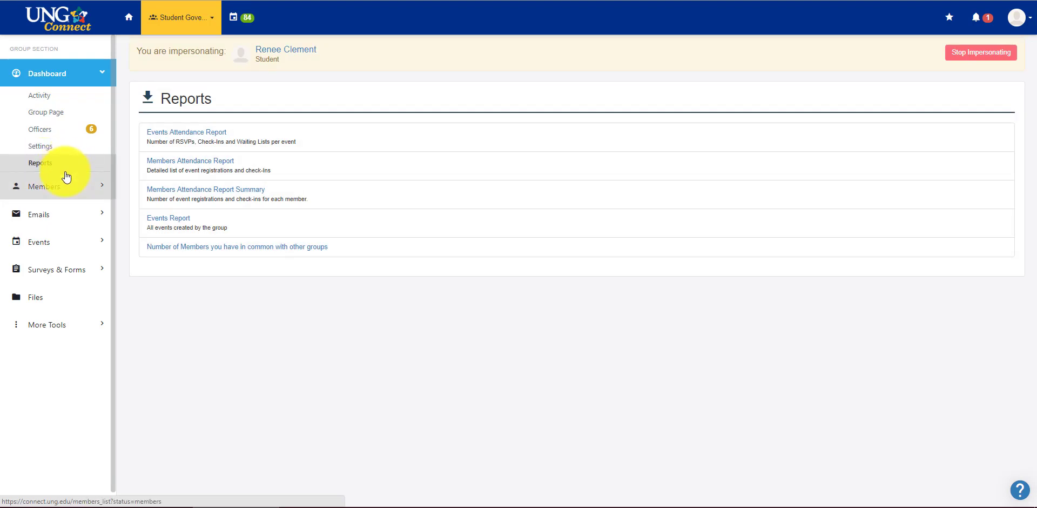
Open the current members list, select the three past officers and delete them from the group, confirming the removal.
left_click(48, 196)
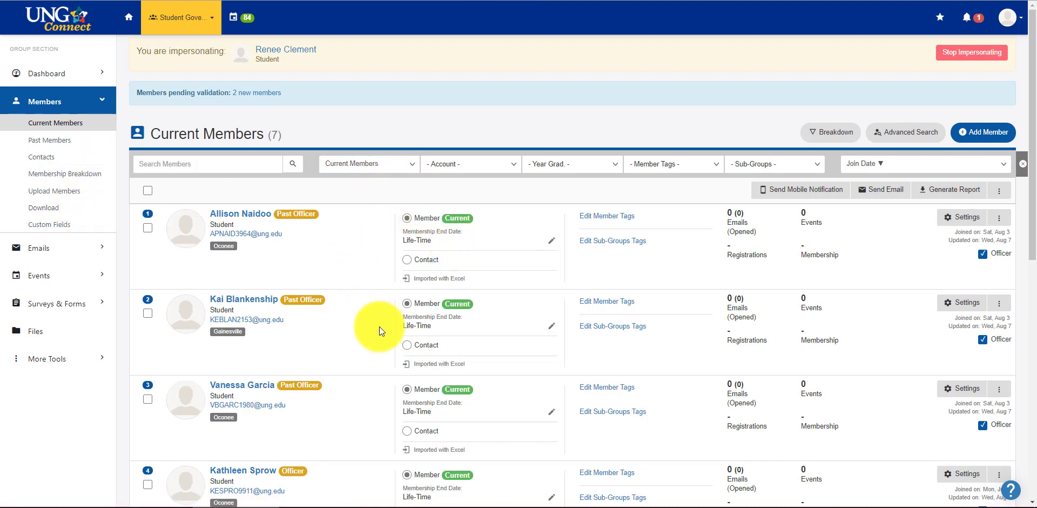
left_click(148, 229)
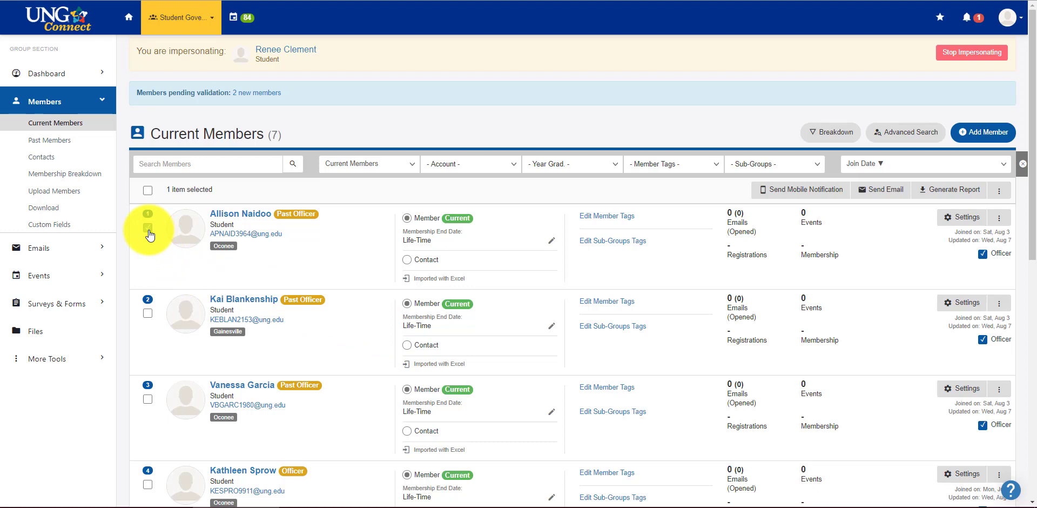
left_click(147, 313)
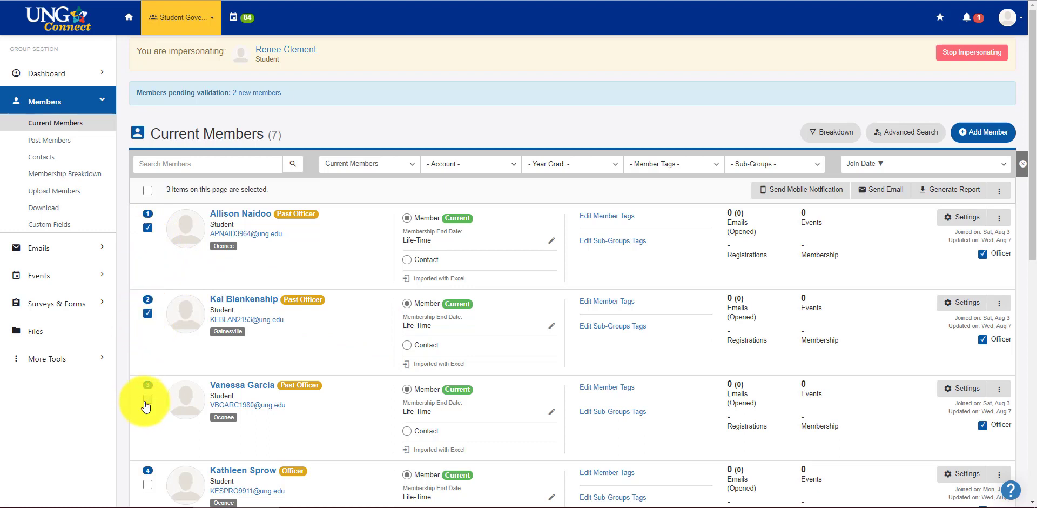
left_click(998, 190)
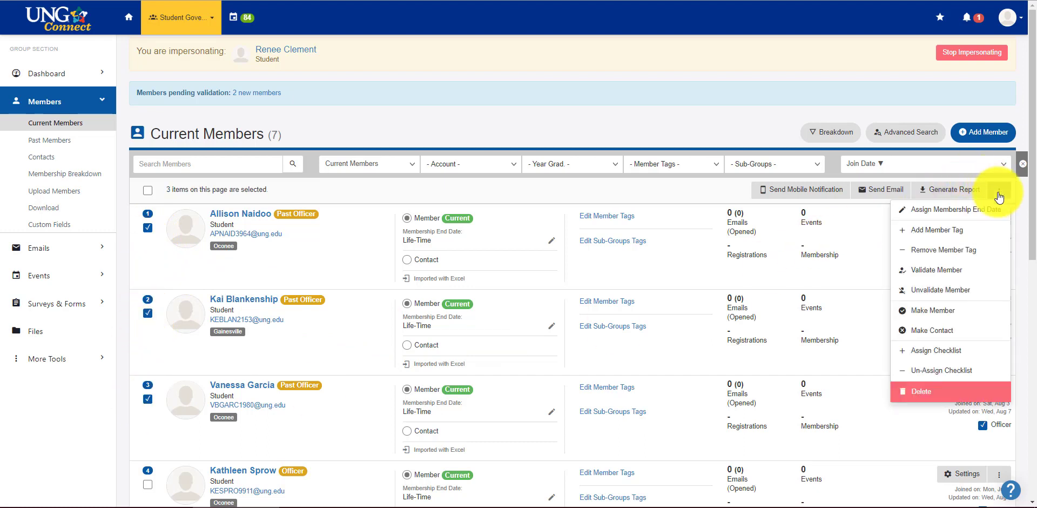
left_click(921, 394)
left_click(571, 34)
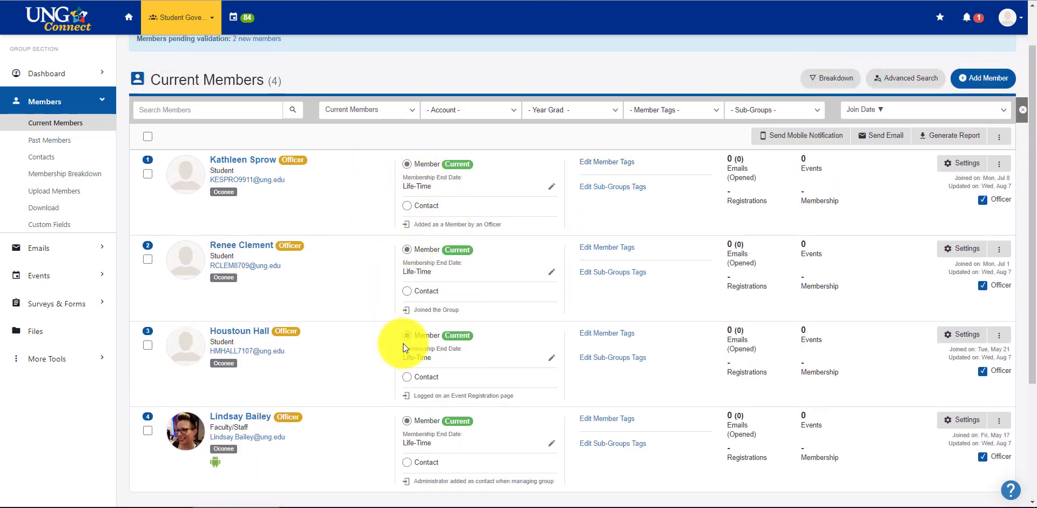
Switch the faculty/staff member's status to Contact and back to Member.
left_click(406, 463)
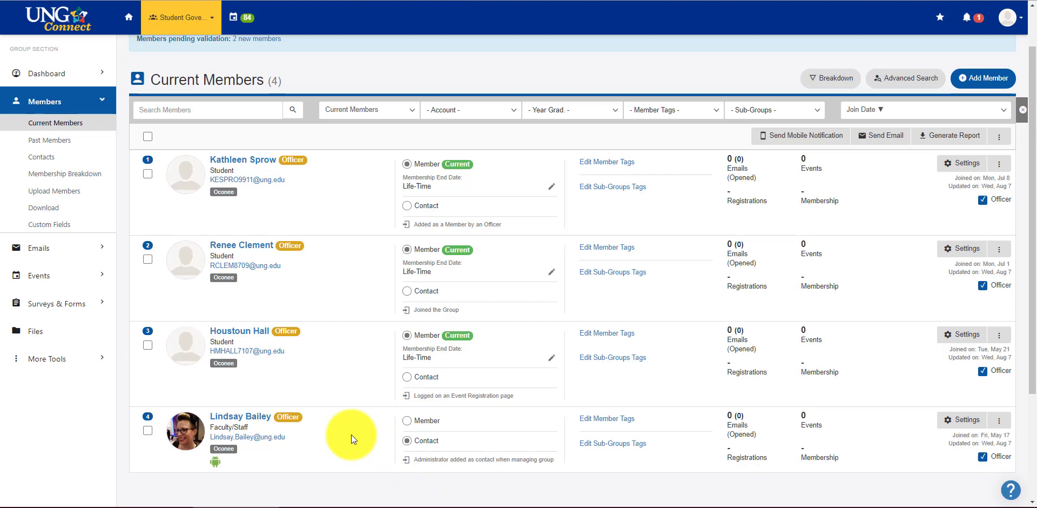
left_click(406, 420)
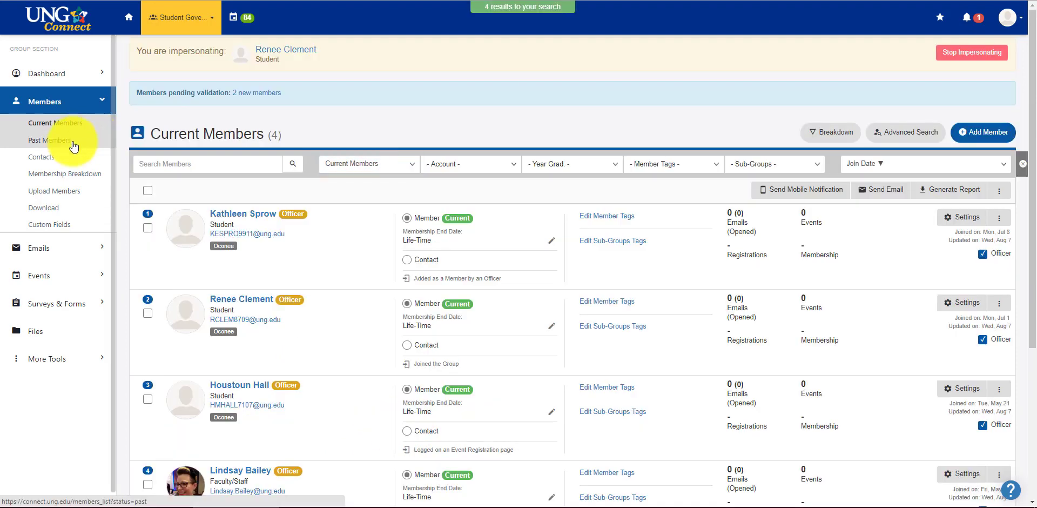
Open the member upload page and examine the template, the instructions and the file upload section.
left_click(81, 191)
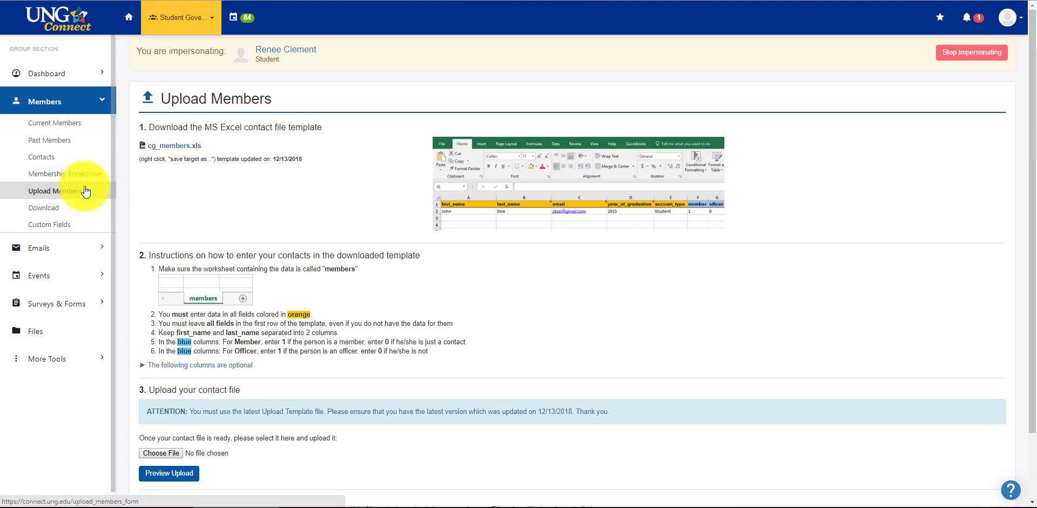
scroll(281, 216, "down", 2)
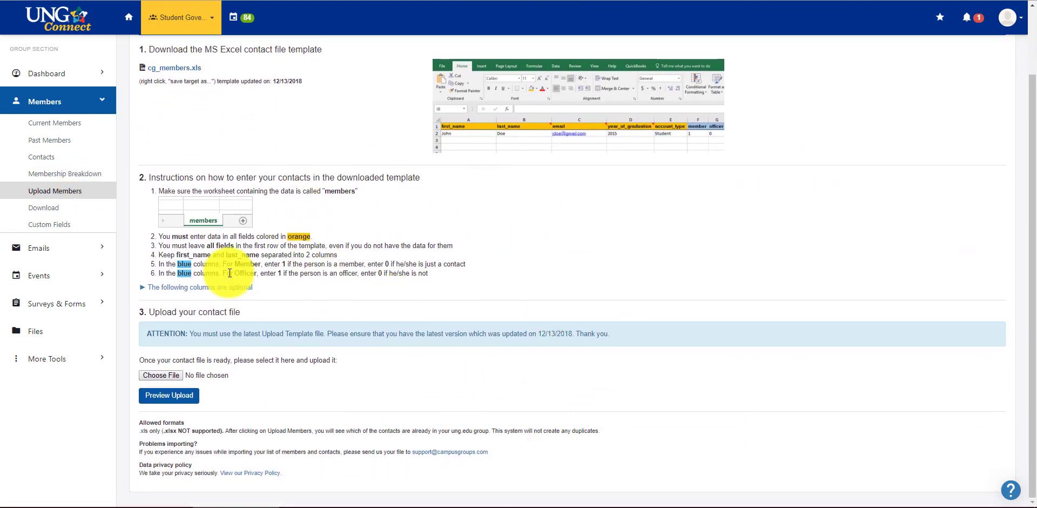
Start a new group email with all members, including officers, students and faculty/staff, as recipients.
left_click(50, 248)
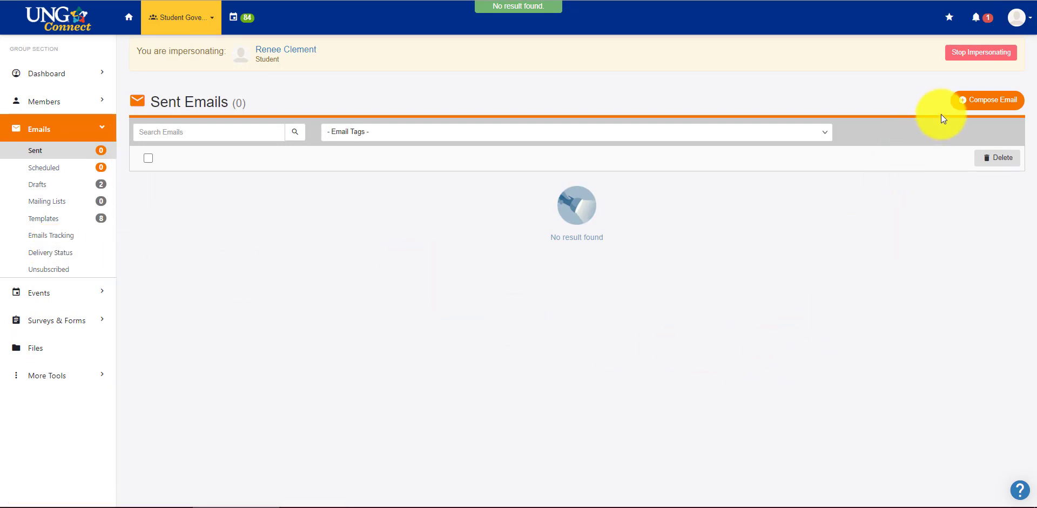
left_click(974, 101)
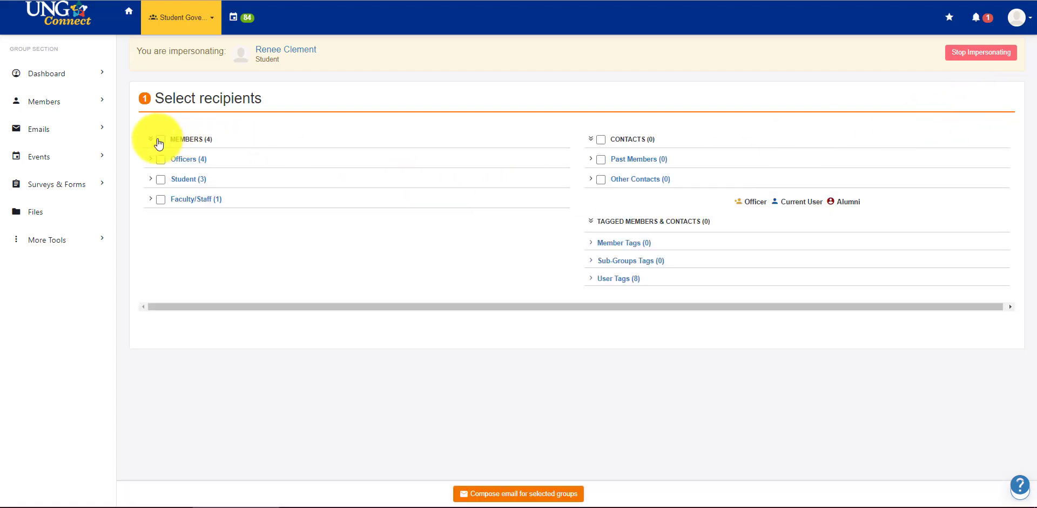
left_click(159, 141)
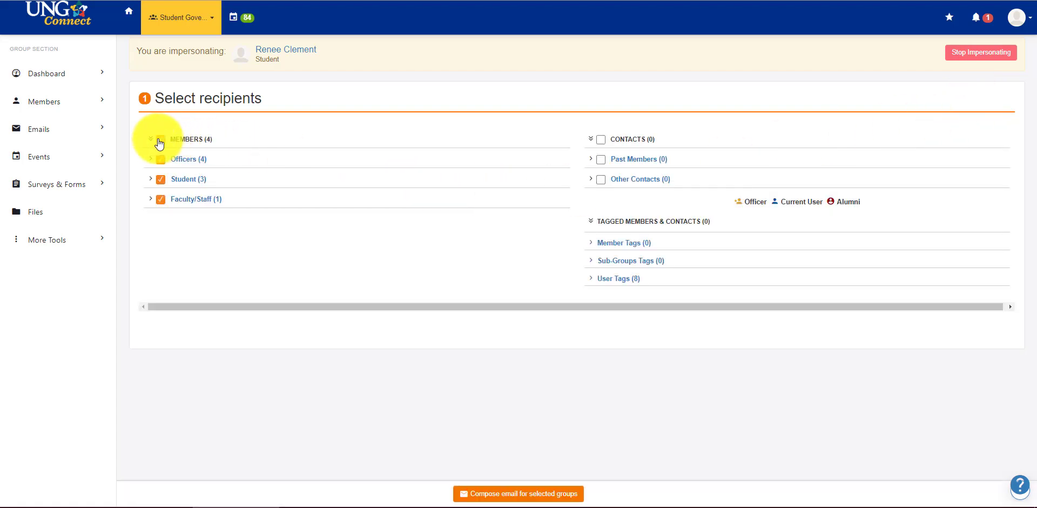
left_click(516, 493)
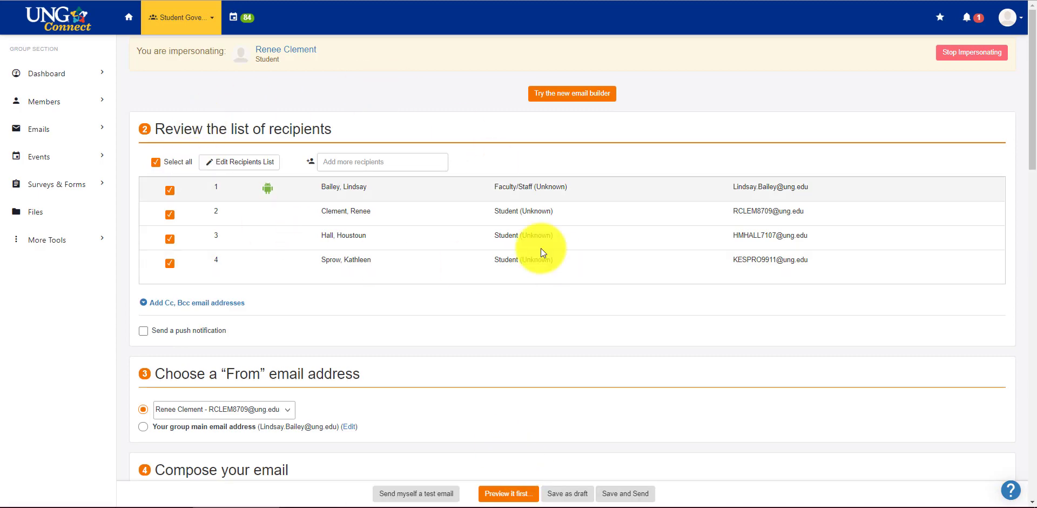
Set the email's From address to the group's main email address.
left_click_drag(1030, 105, 1013, 206)
left_click(257, 95)
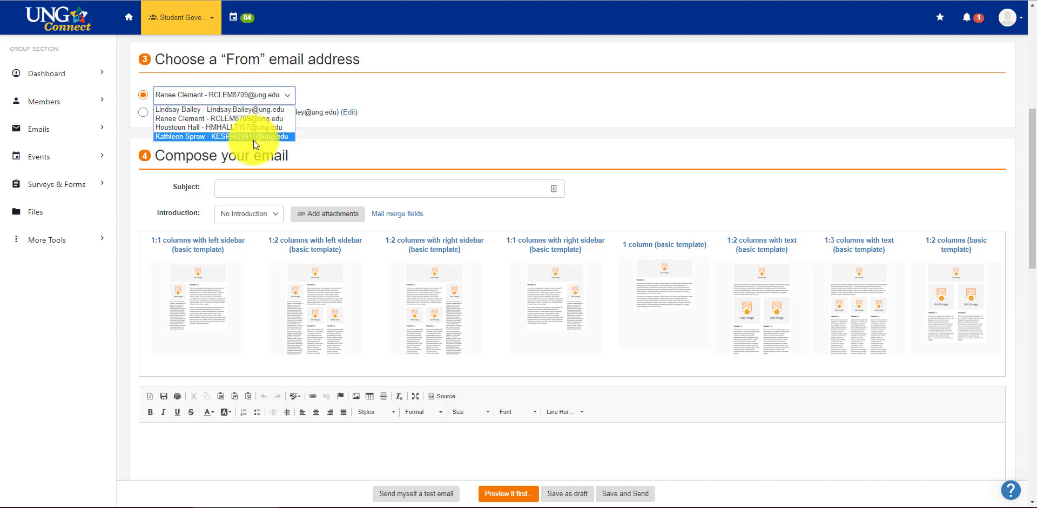
left_click(264, 100)
left_click(142, 113)
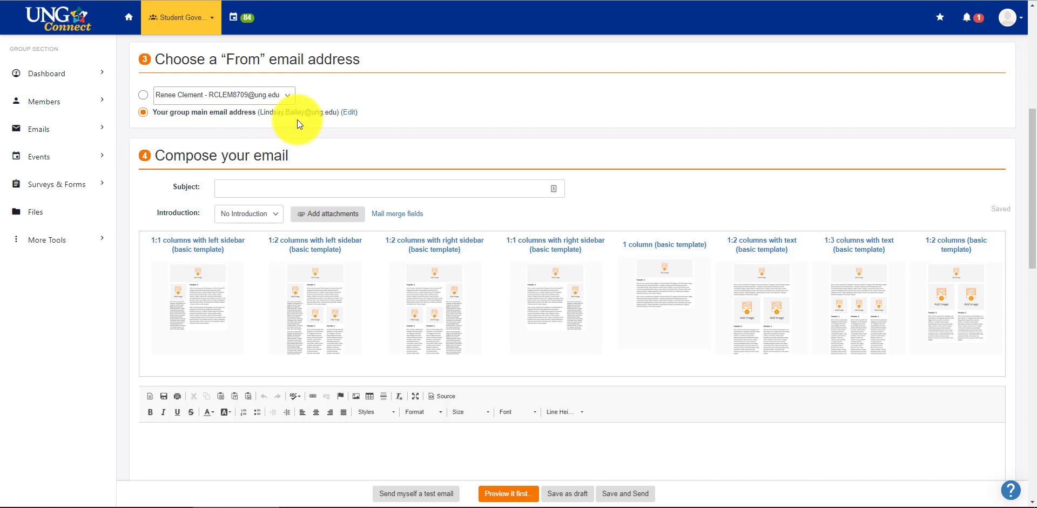
Enter "Hello!" as the email's subject.
left_click(287, 189)
type("Hel")
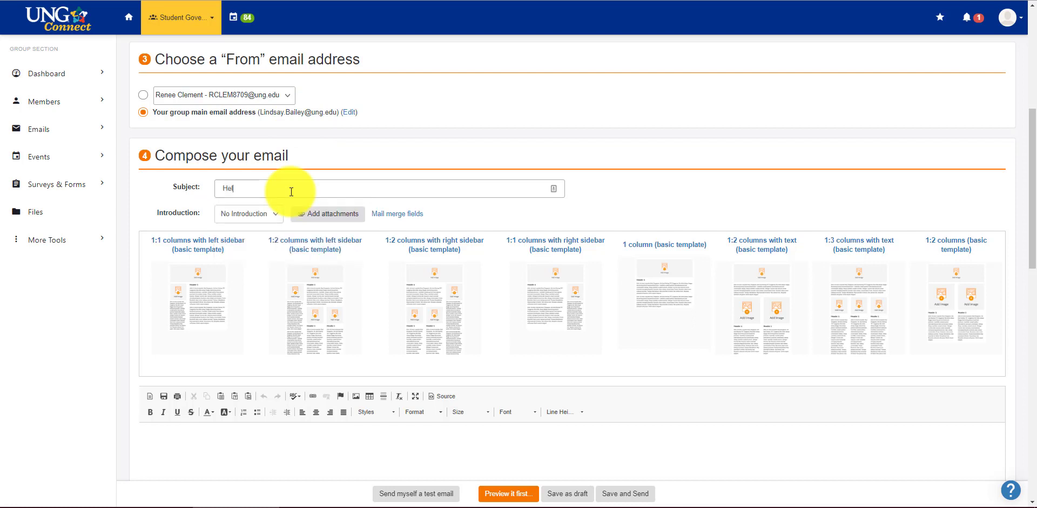
type("lo!")
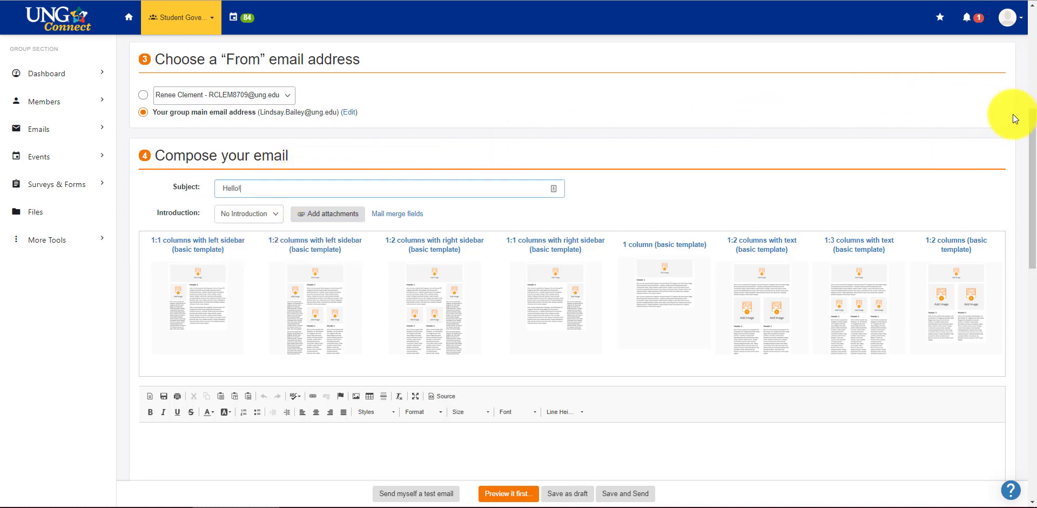
scroll(1019, 120, "down", 1)
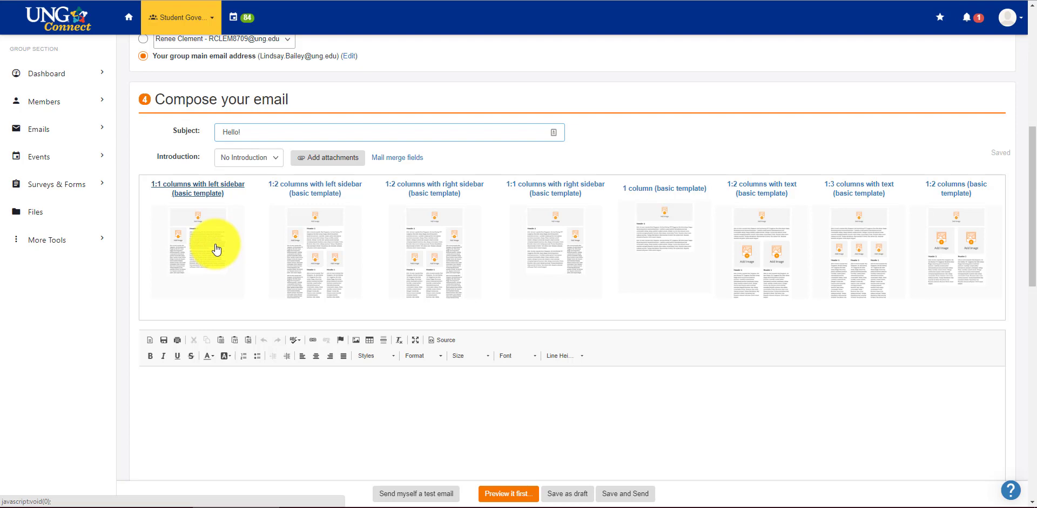
Apply the 1 column basic template to the email body and review its placeholder content.
left_click(672, 218)
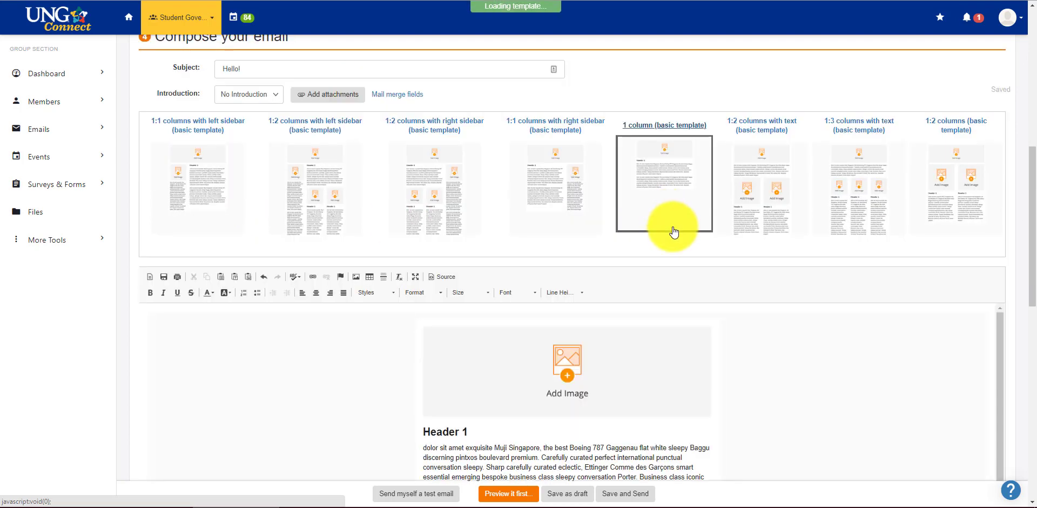
scroll(819, 396, "down", 3)
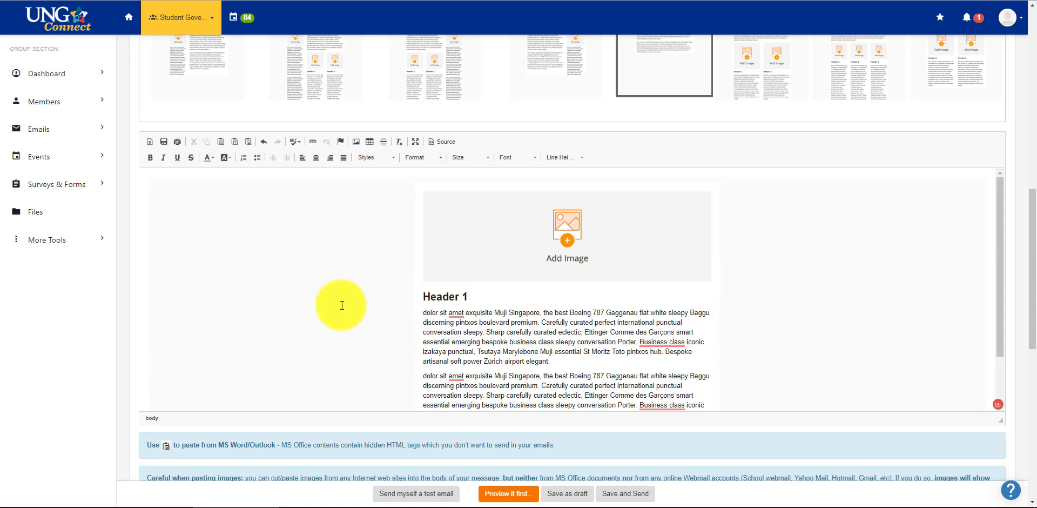
scroll(540, 351, "down", 4)
scroll(378, 346, "up", 3)
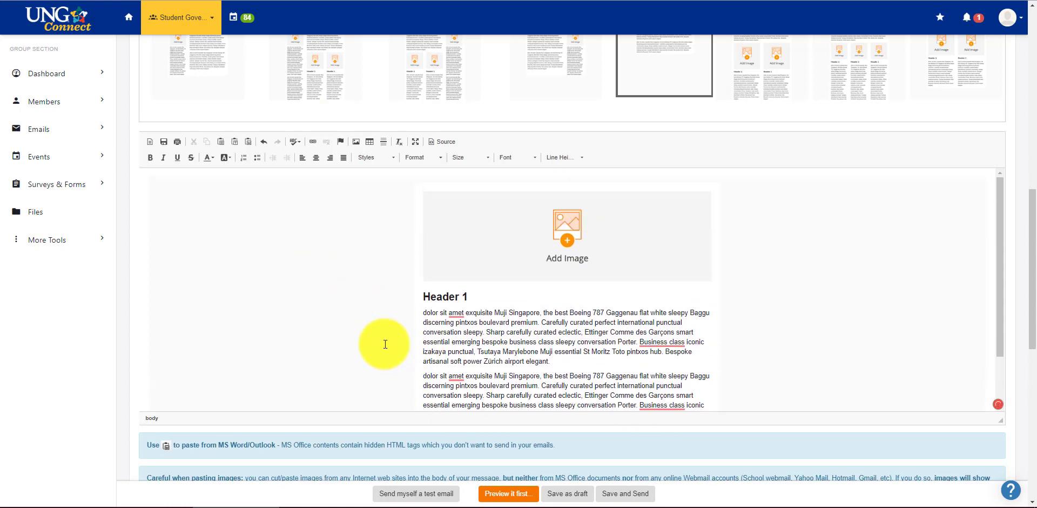
scroll(383, 345, "up", 3)
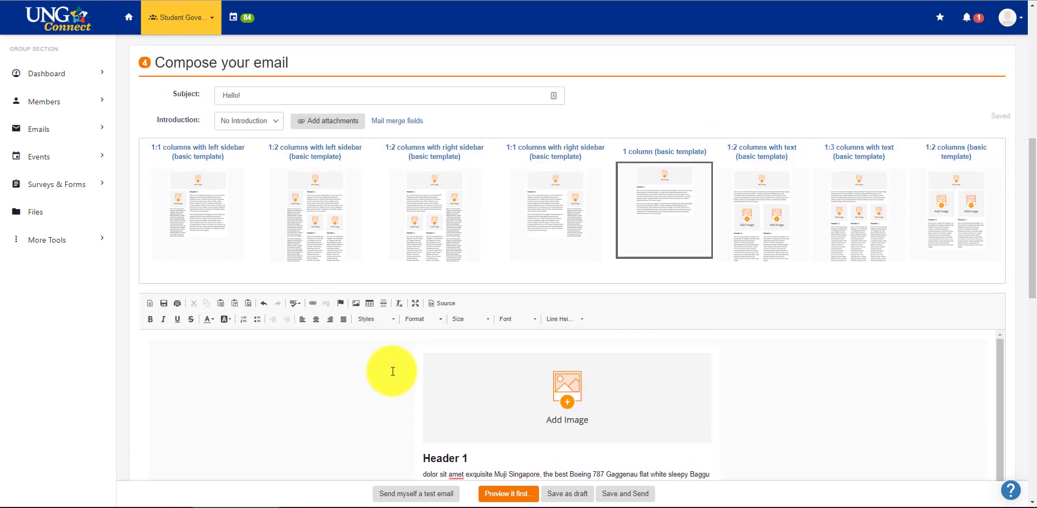
Set the email's introduction to First Name and include the Profile clickbox in the message.
left_click(268, 121)
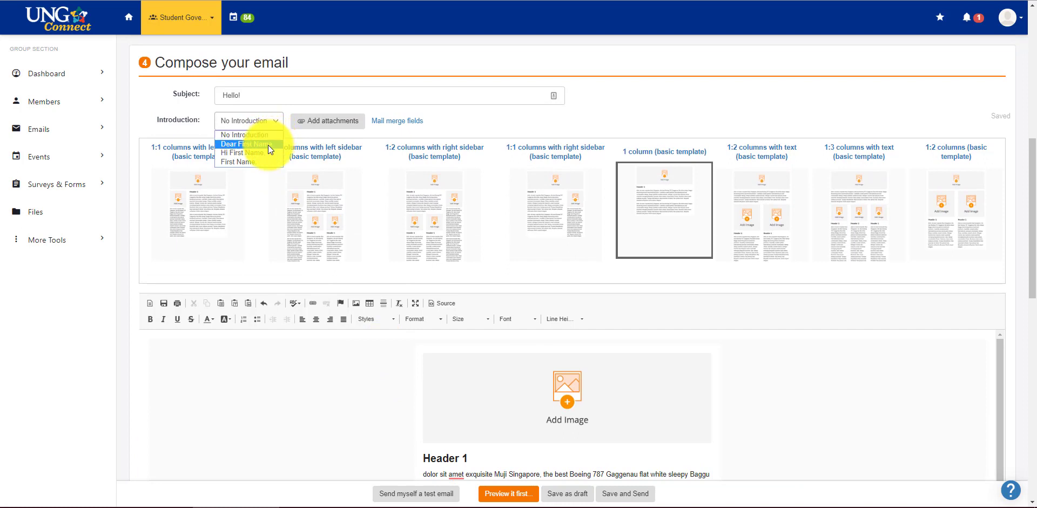
scroll(1016, 447, "down", 10)
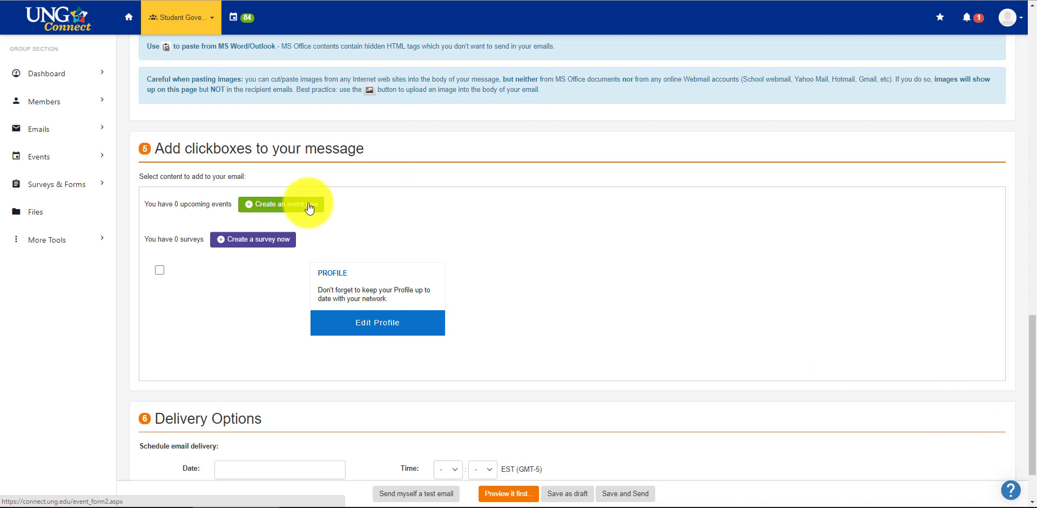
left_click(159, 271)
Schedule the email's delivery for 09 Aug 2019 with hour 12, and hide its top links and default signature.
scroll(193, 286, "down", 1)
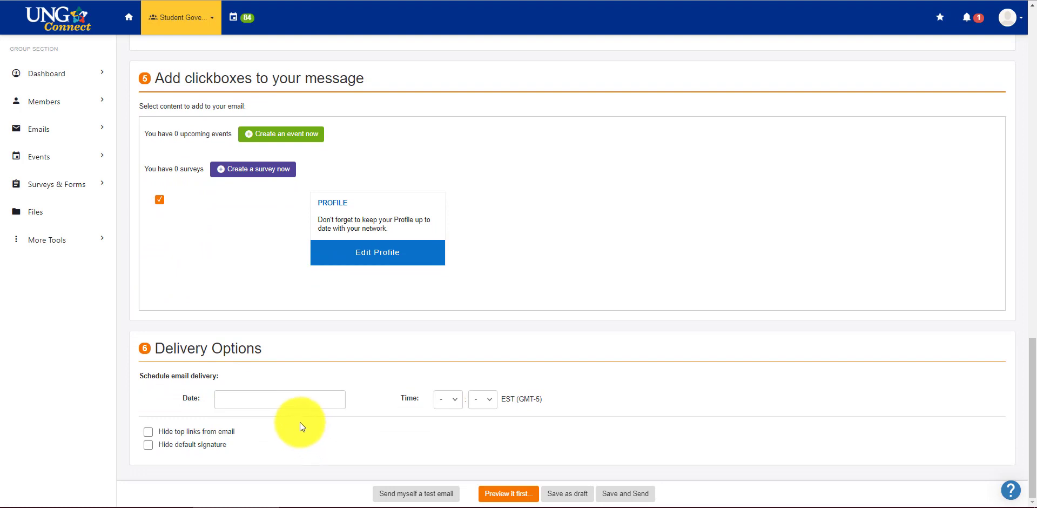
left_click(278, 398)
left_click(307, 464)
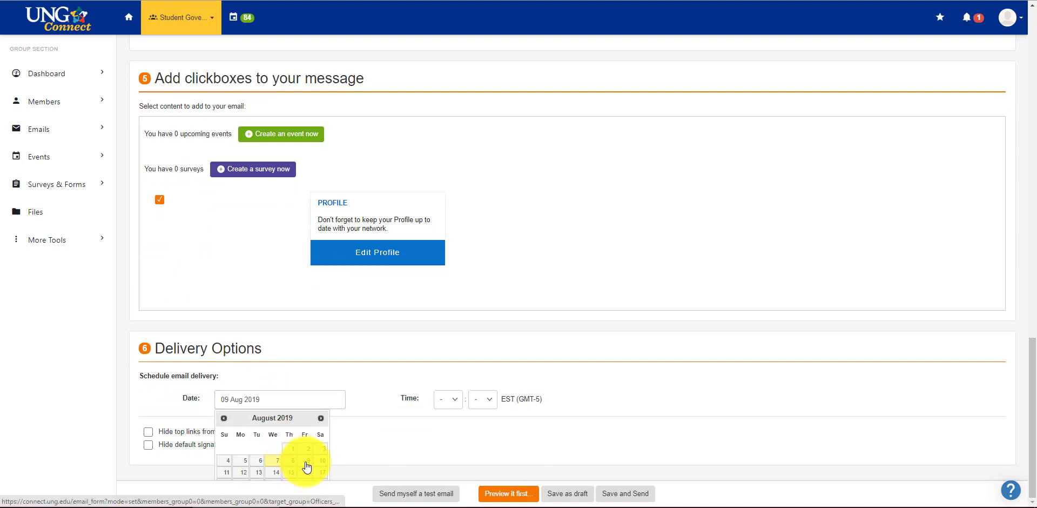
left_click(452, 399)
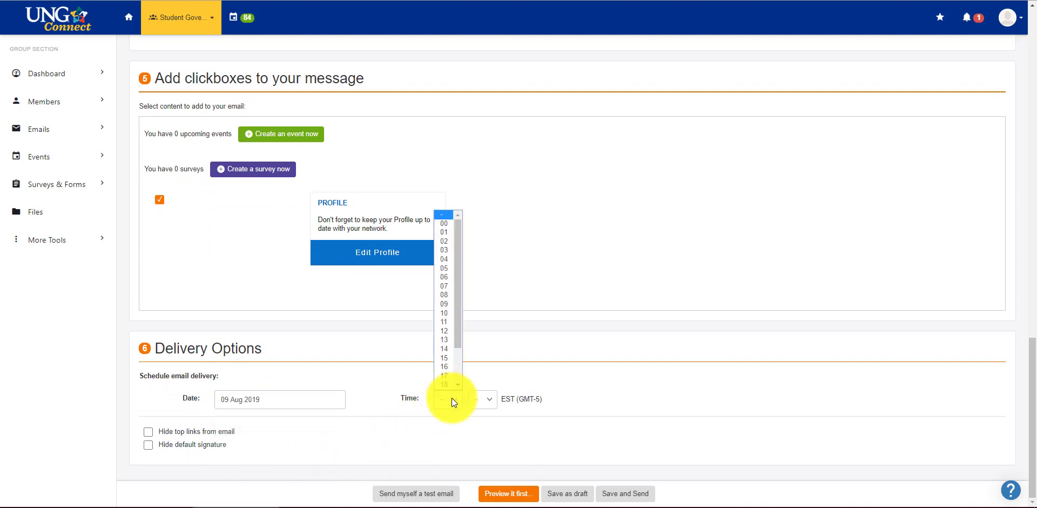
left_click(443, 324)
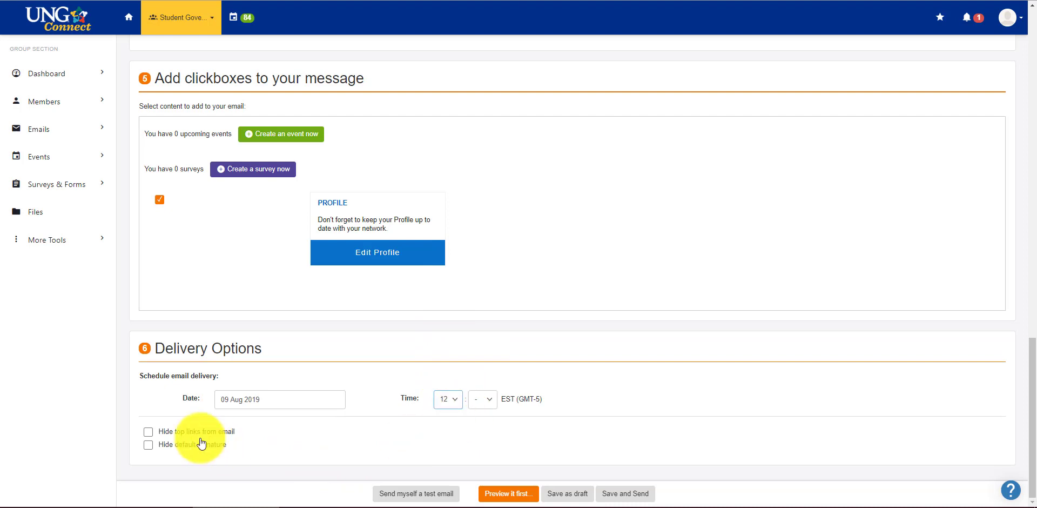
left_click(147, 432)
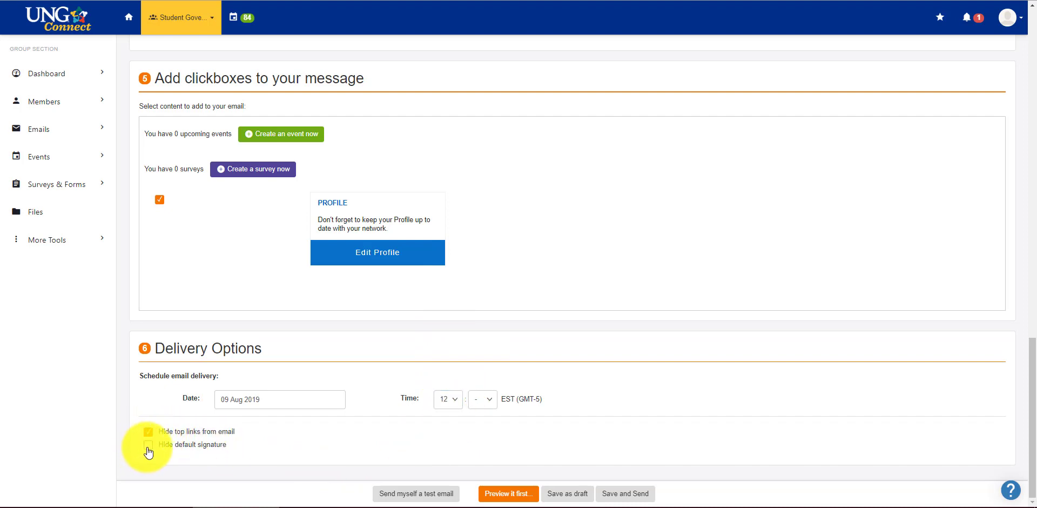
left_click(148, 445)
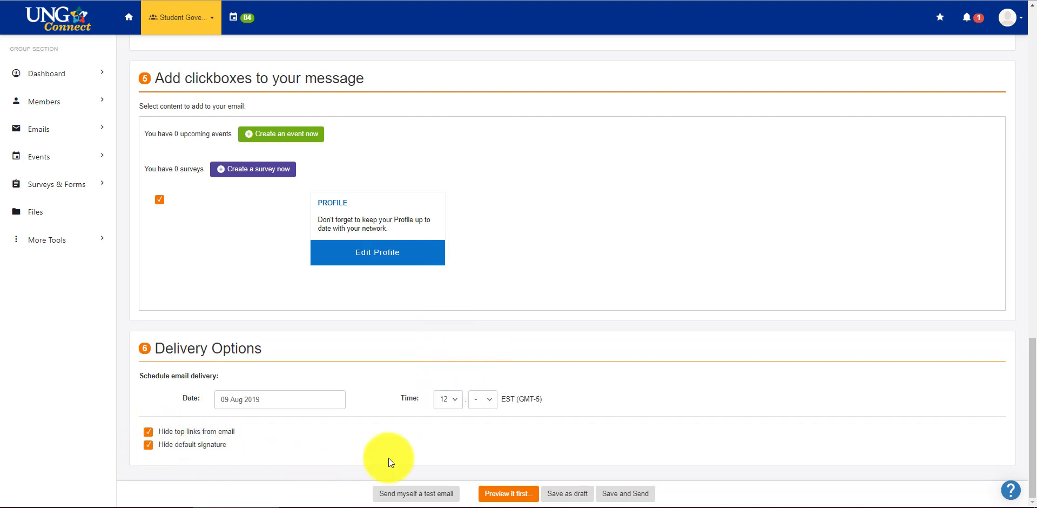
Preview the composed email and return to the email form.
left_click(508, 492)
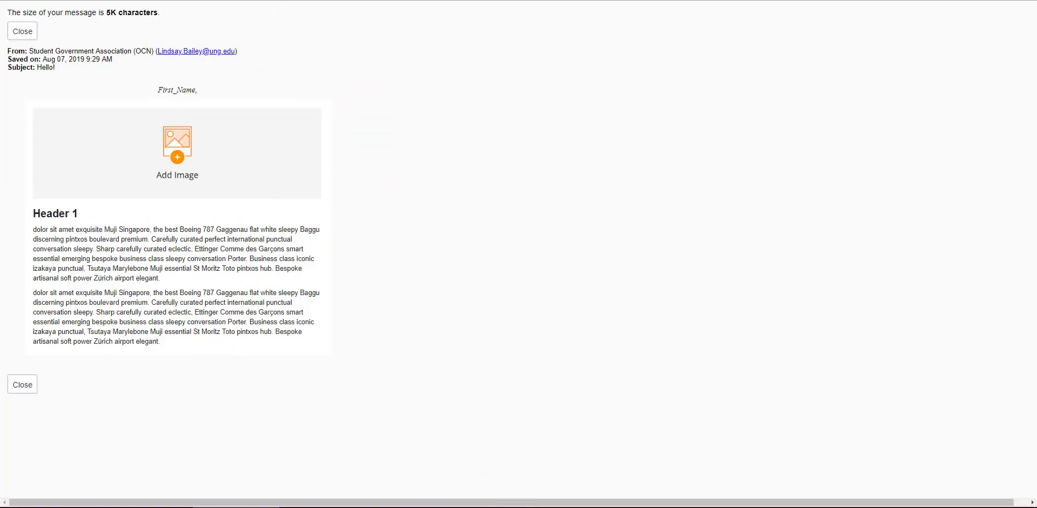
key("Escape")
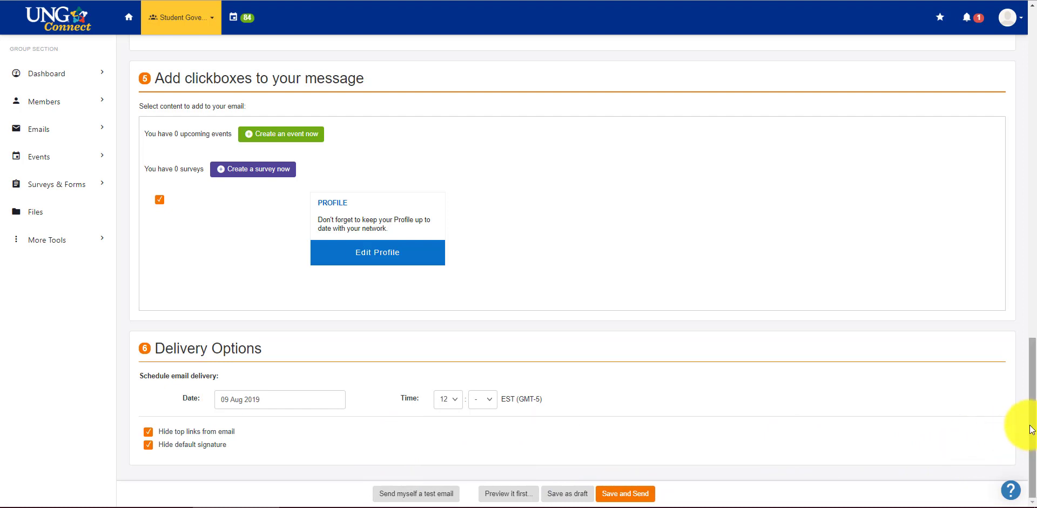
Look through the group's upcoming events, surveys and forms, files, and additional tools.
left_click(43, 157)
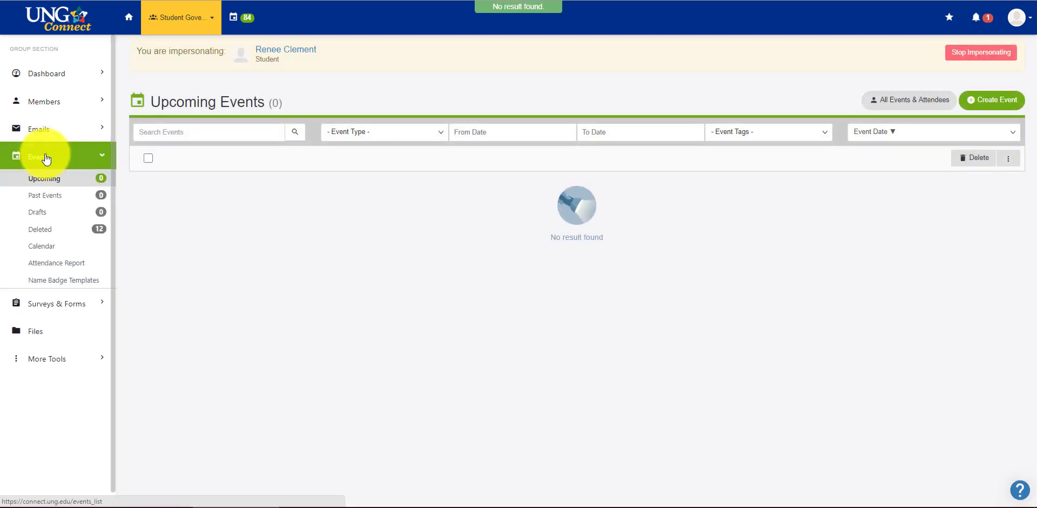
left_click(38, 306)
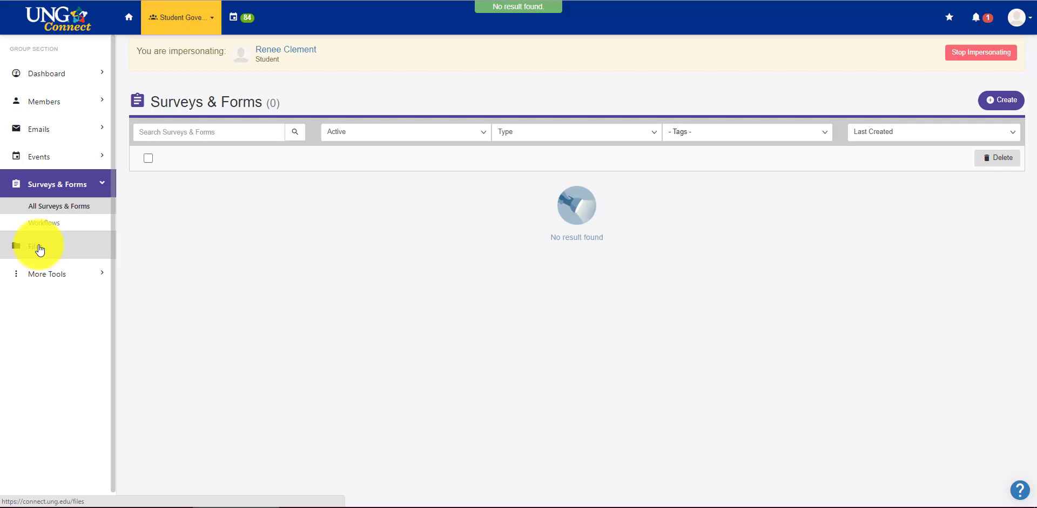
left_click(39, 247)
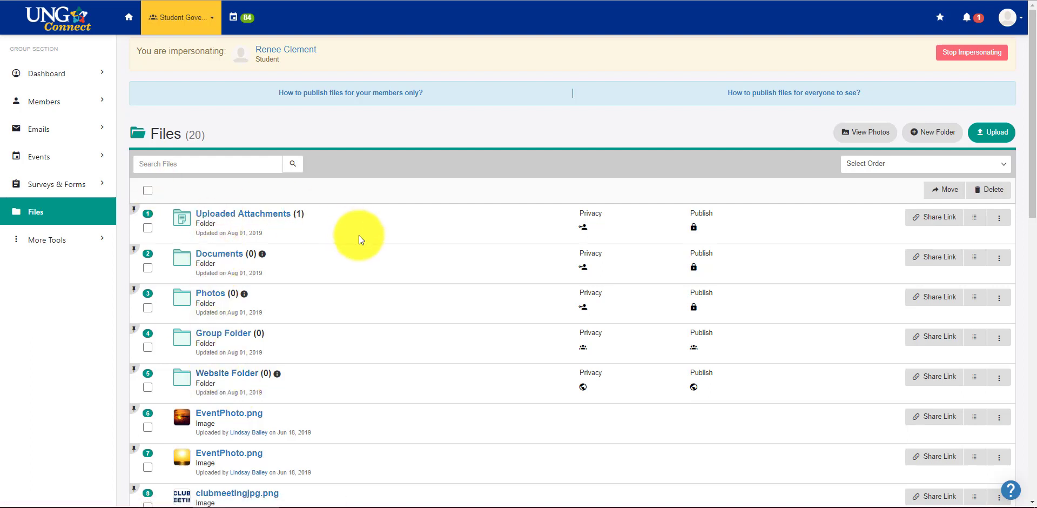
left_click(30, 243)
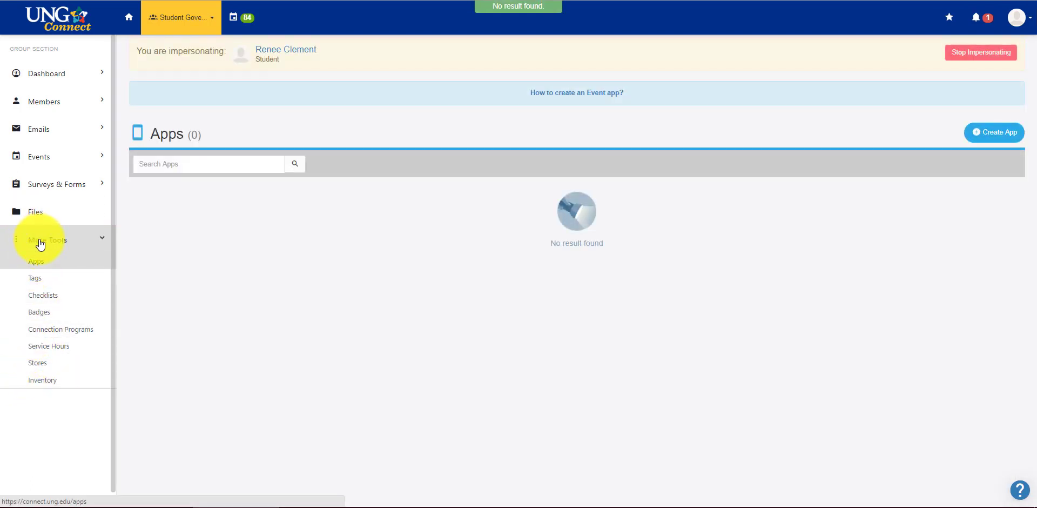
left_click(41, 244)
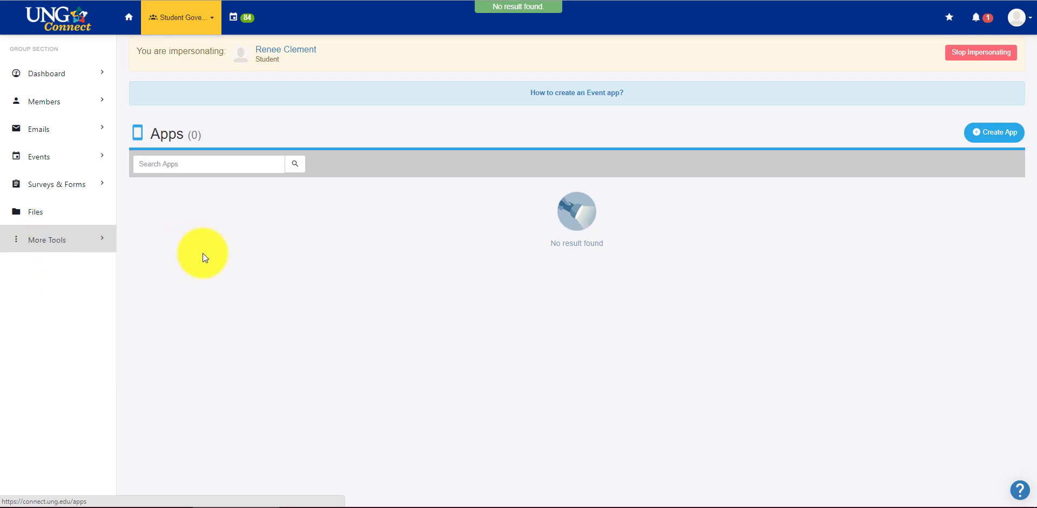